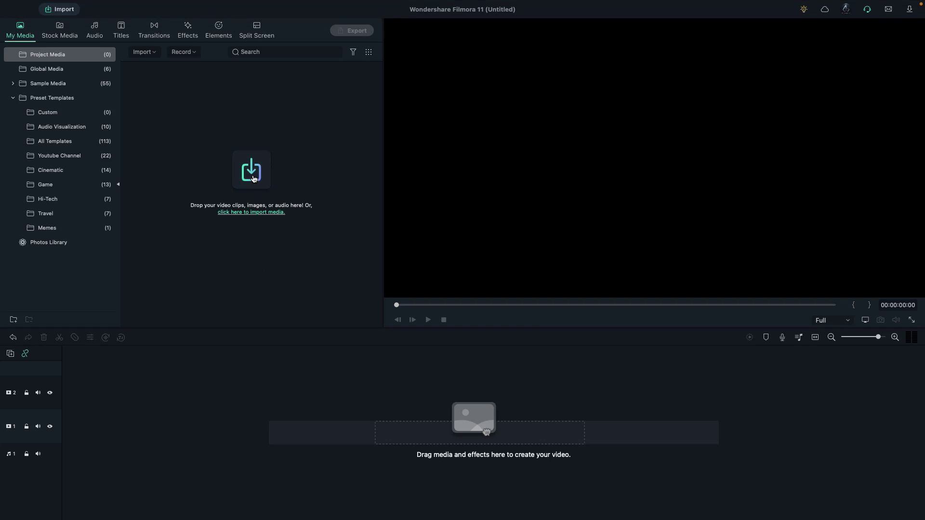
# Step: Import all the media files from the source folder into the project
pyautogui.click(254, 179)
pyautogui.press('super+a')
pyautogui.press('Return')
pyautogui.click(254, 179)
# Step: Place the Frame image at the start of video track 2 and set its scale to 70%
pyautogui.moveTo(208, 81)
pyautogui.moveTo(207, 82); pyautogui.dragTo(106, 385)
pyautogui.doubleClick(106, 385)
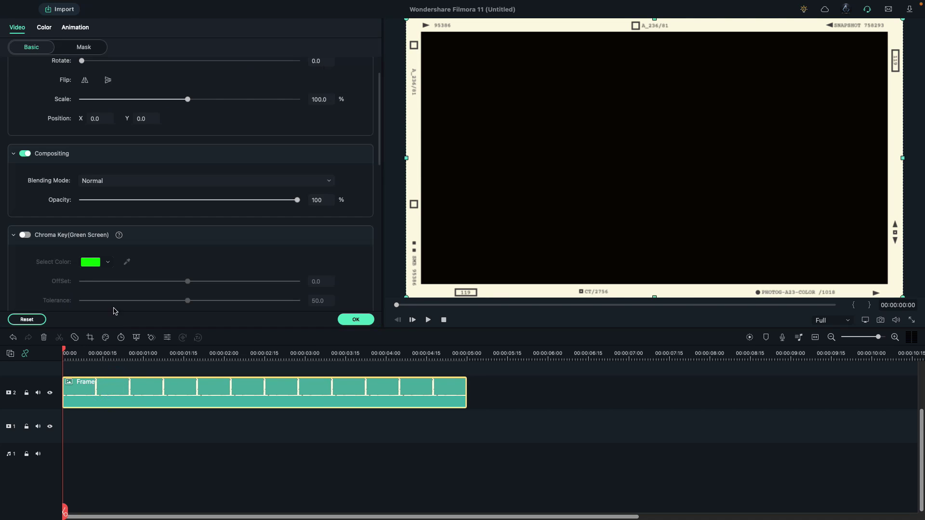
pyautogui.doubleClick(317, 100)
pyautogui.write('70')
pyautogui.press('Return')
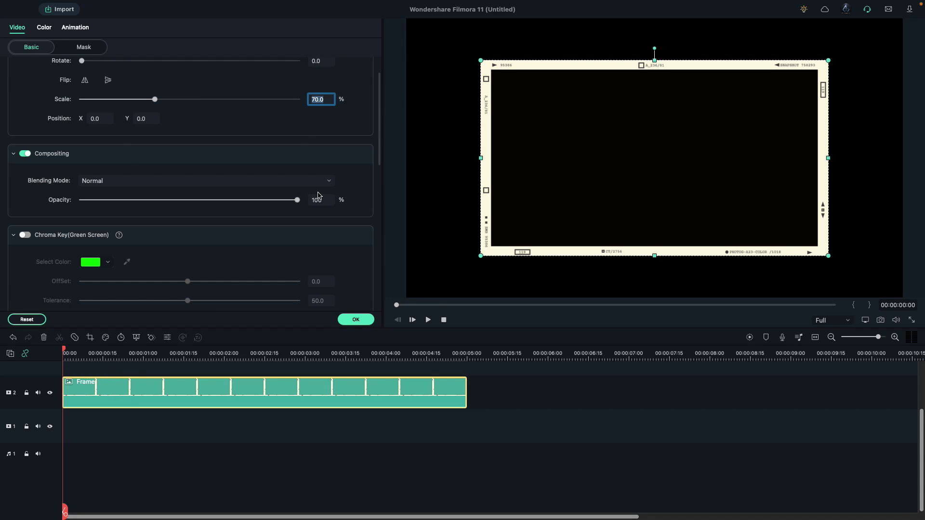
pyautogui.click(356, 320)
# Step: Place the woman's photo at the start of video track 1 and set its scale to 67%
pyautogui.moveTo(153, 126); pyautogui.dragTo(77, 425)
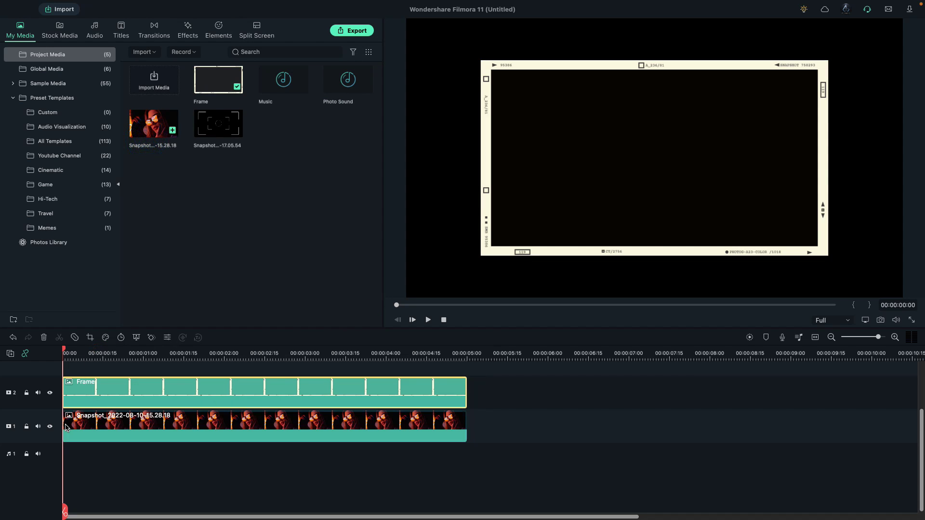
pyautogui.click(108, 428)
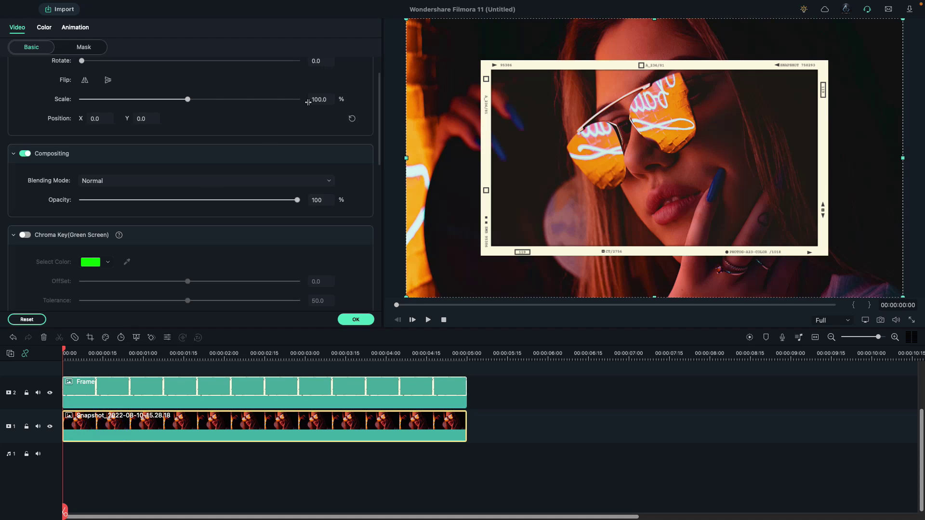
pyautogui.click(320, 99)
pyautogui.write('67')
pyautogui.press('Return')
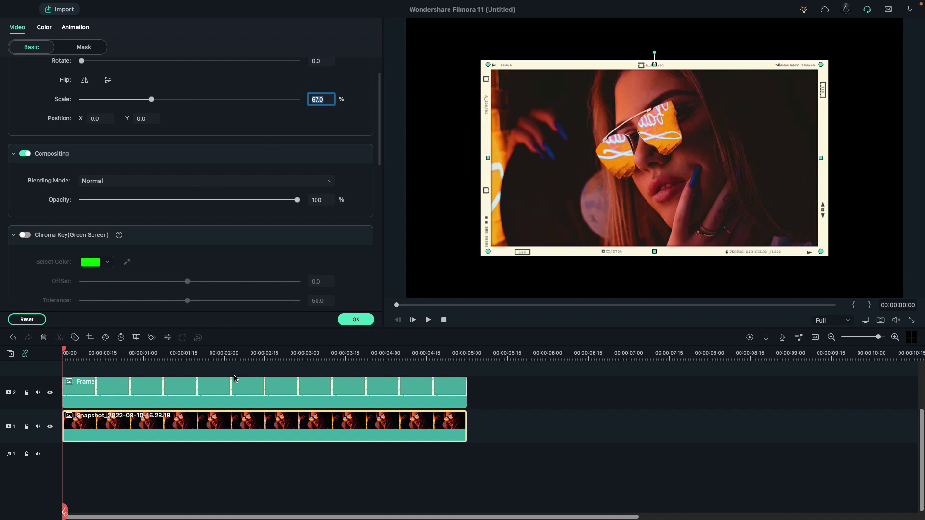
# Step: Capture a snapshot of the framed photo at 00:00:01:29 and add it to the project media
pyautogui.click(222, 356)
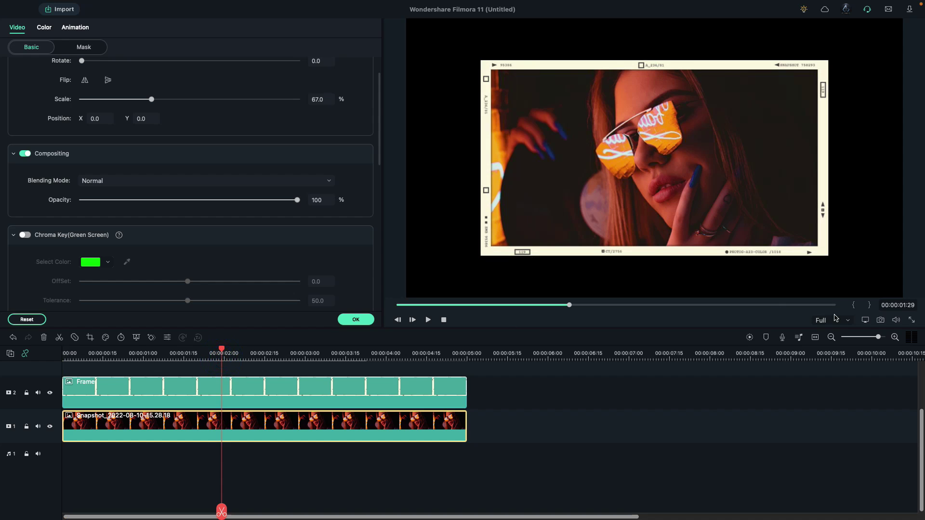
pyautogui.click(881, 320)
pyautogui.click(528, 305)
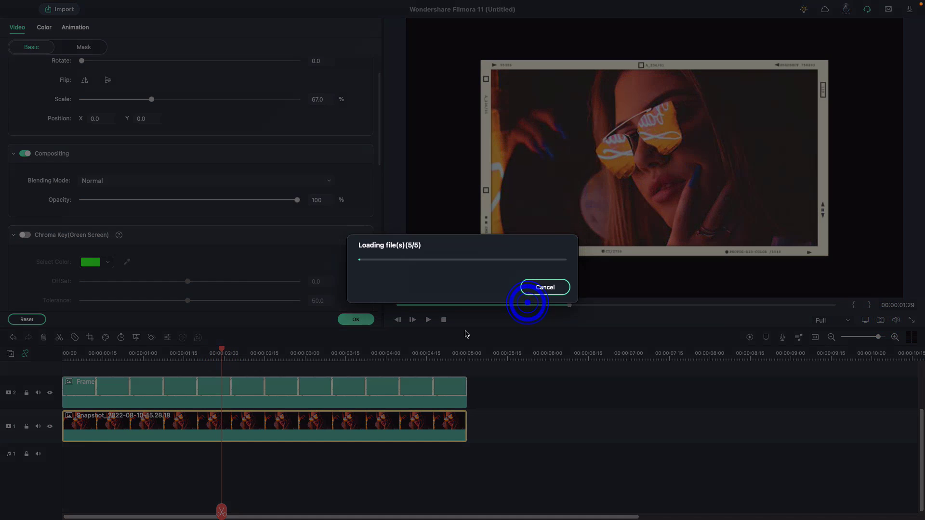
# Step: Delete the Frame clip from video track 2 and set the photo's scale back to 100%
pyautogui.click(304, 386)
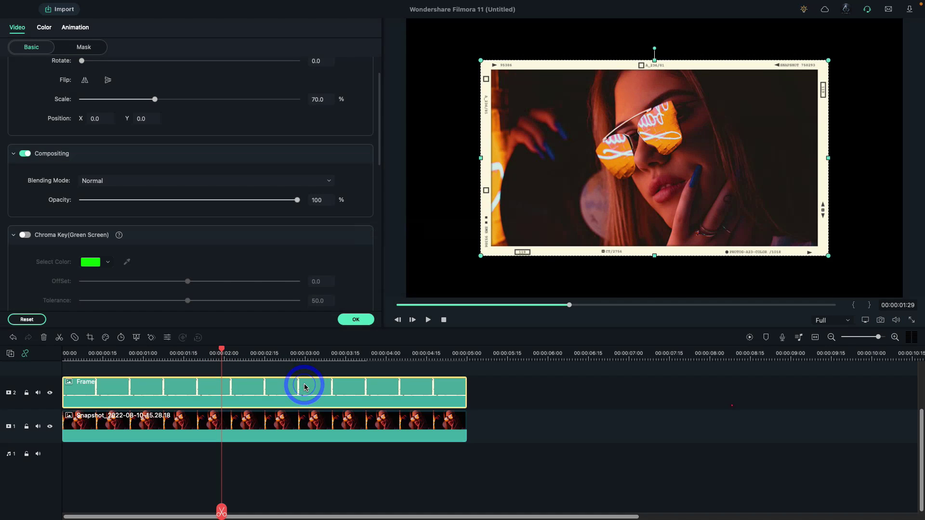
pyautogui.press('Delete')
pyautogui.click(289, 424)
pyautogui.click(335, 99)
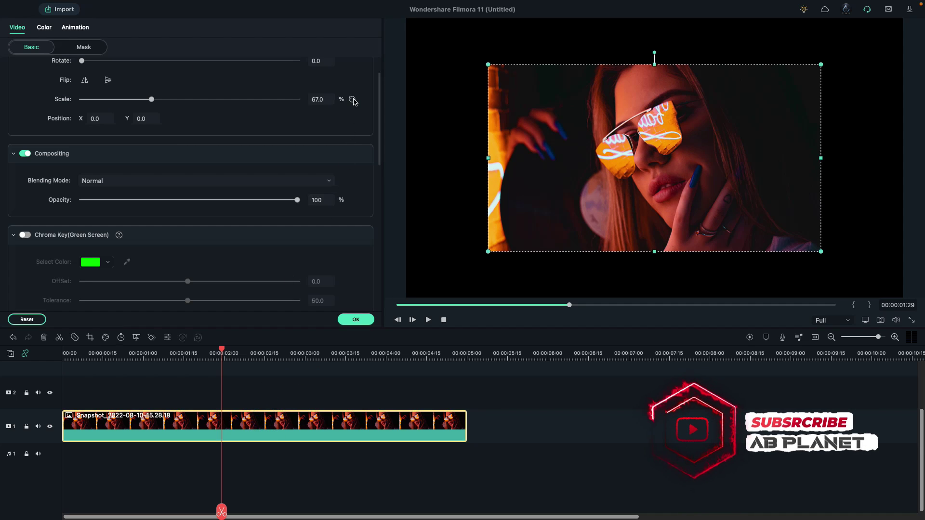
pyautogui.write('100')
pyautogui.press('Return')
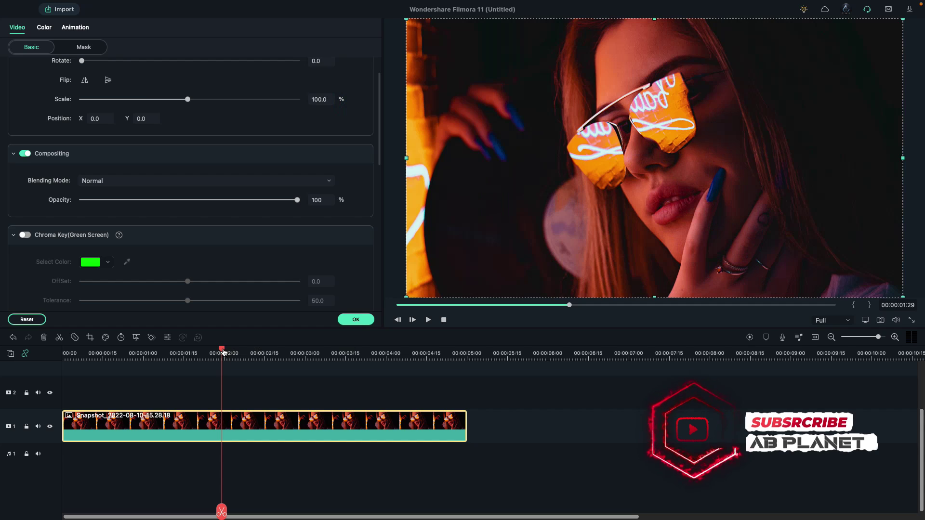
# Step: Animate the photo with a keyframe at the clip's start and a slightly larger scale at its end, 00:00:05:00
pyautogui.moveTo(221, 351); pyautogui.dragTo(59, 374)
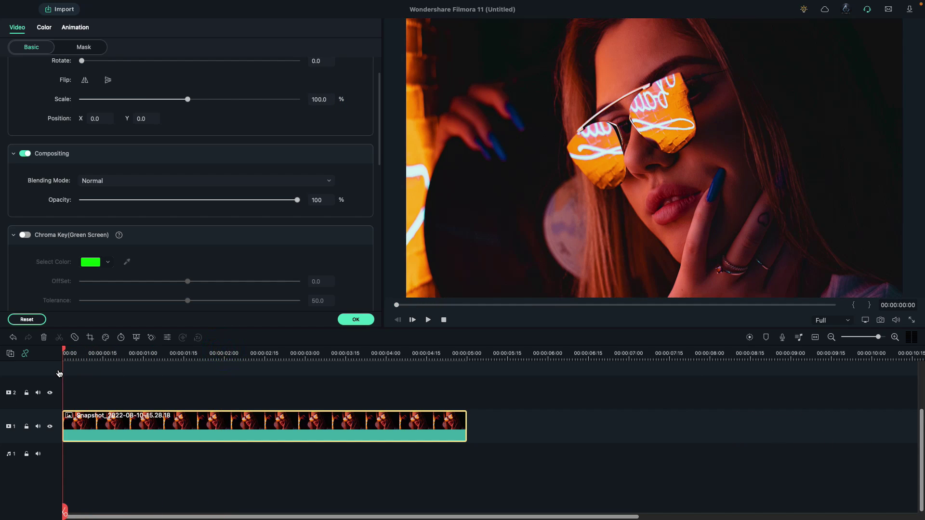
pyautogui.click(81, 29)
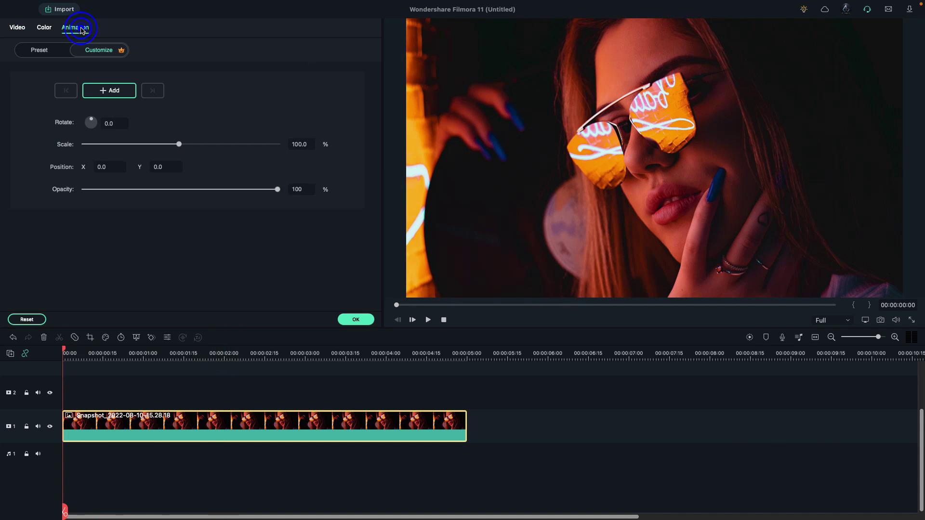
pyautogui.click(105, 92)
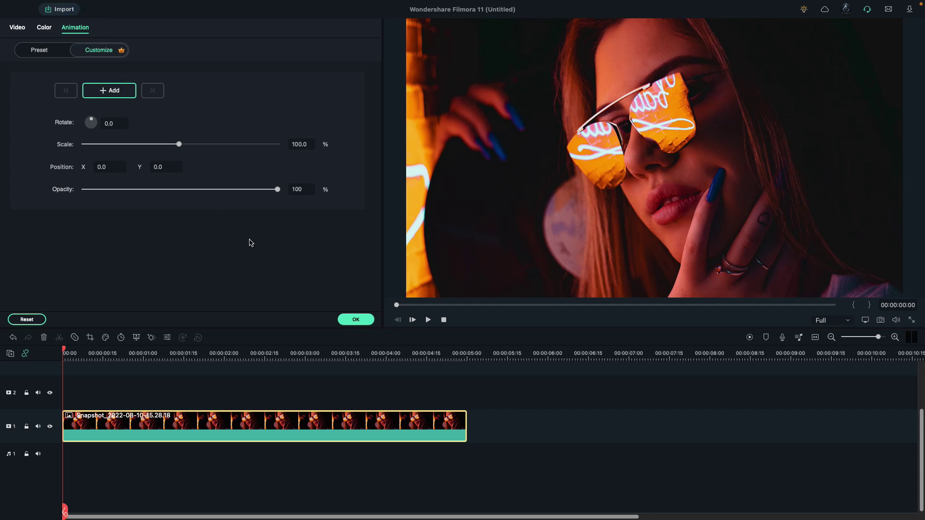
pyautogui.click(467, 359)
pyautogui.click(297, 145)
pyautogui.click(296, 126)
pyautogui.moveTo(293, 140); pyautogui.dragTo(303, 140)
pyautogui.click(356, 321)
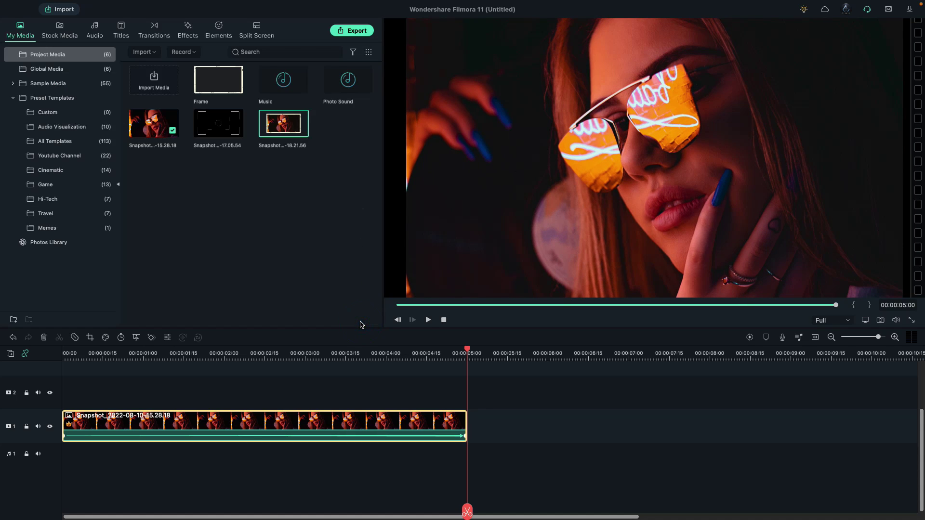
# Step: Add the Square Blur effect to video track 2 starting at 00:00:01:05
pyautogui.click(150, 359)
pyautogui.click(157, 359)
pyautogui.click(187, 30)
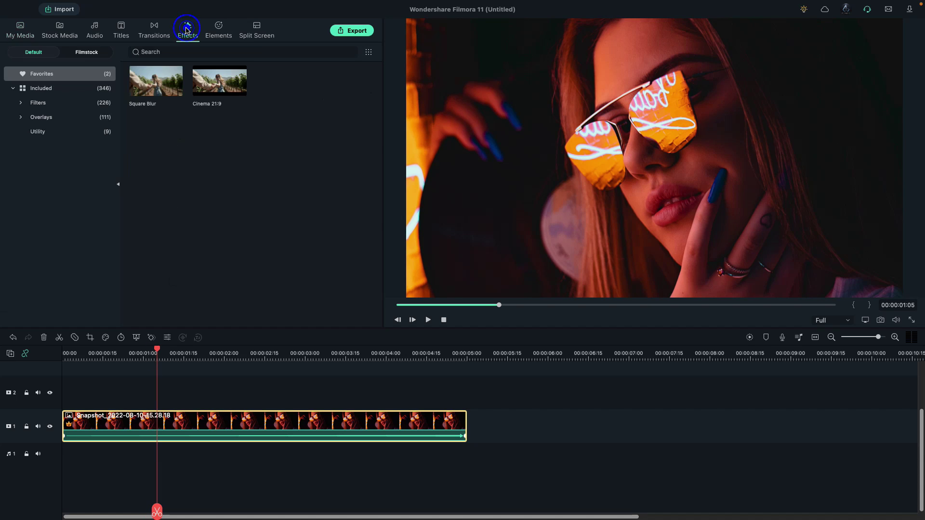
pyautogui.moveTo(153, 86); pyautogui.dragTo(159, 396)
# Step: Split the Square Blur effect on track 2 at 00:00:01:09, 00:00:01:14 and 00:00:01:18
pyautogui.press('Right')
pyautogui.press('Right')
pyautogui.press('Right')
pyautogui.press('Right')
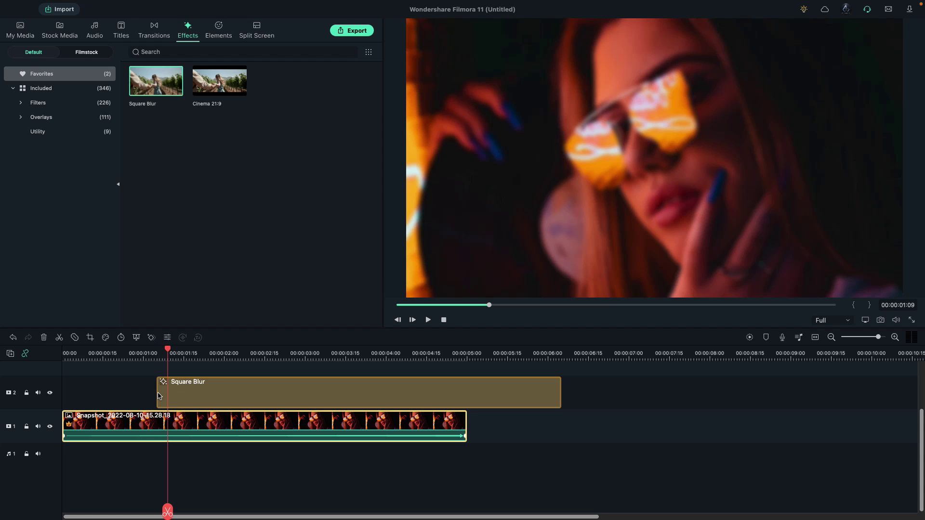
pyautogui.click(184, 392)
pyautogui.click(167, 510)
pyautogui.moveTo(168, 510); pyautogui.dragTo(170, 509)
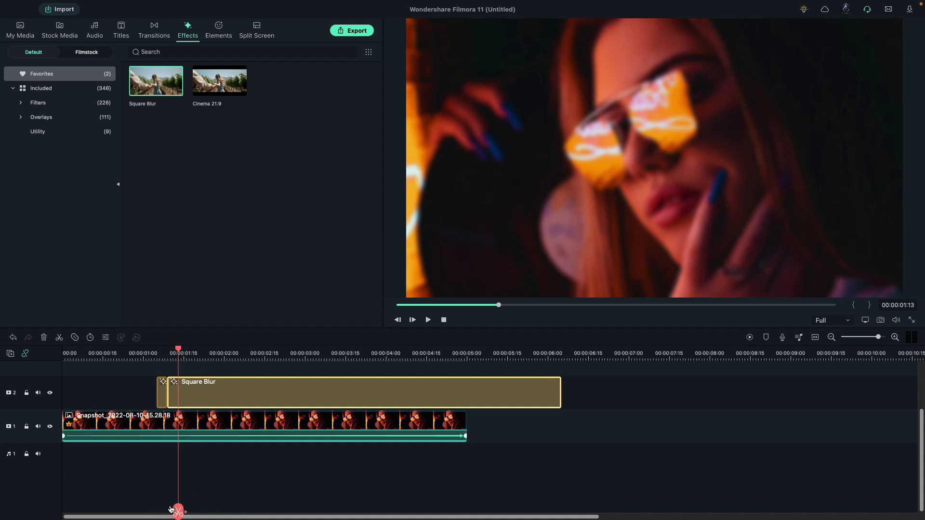
pyautogui.click(181, 509)
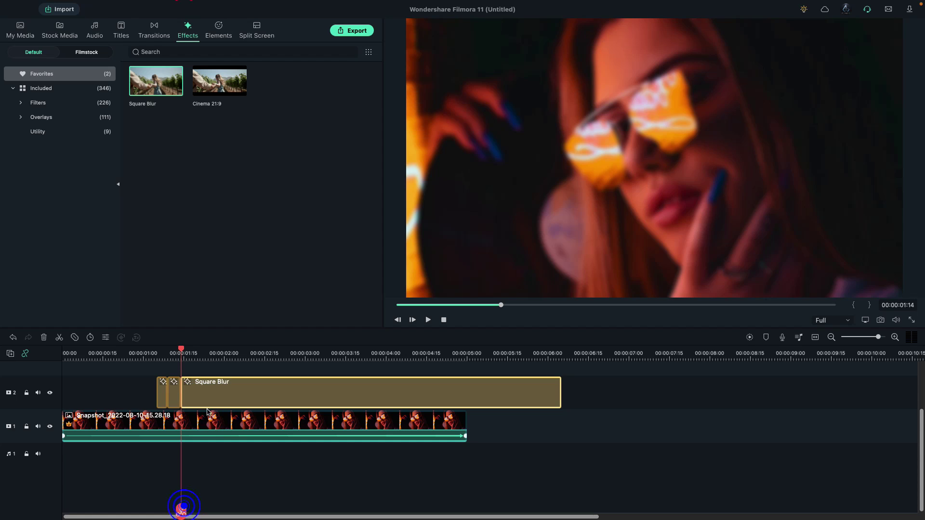
pyautogui.click(209, 390)
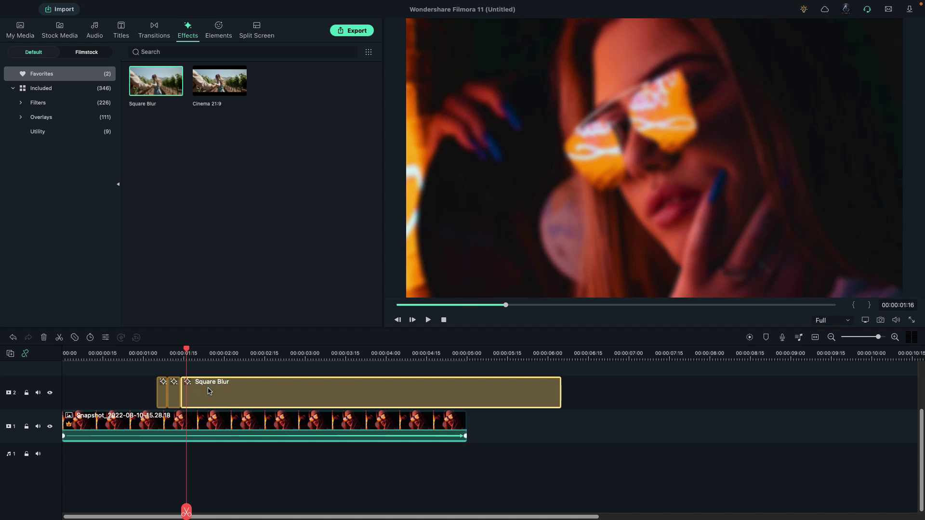
pyautogui.click(192, 510)
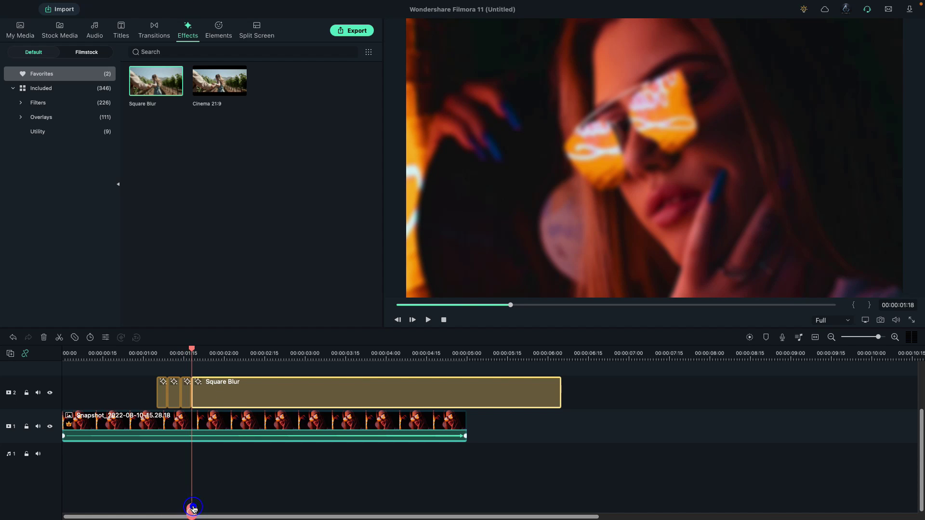
# Step: Move the last Square Blur segment to start at 00:00:01:23 and trim its end to the photo's end
pyautogui.moveTo(192, 348); pyautogui.dragTo(208, 349)
pyautogui.moveTo(227, 400); pyautogui.dragTo(242, 400)
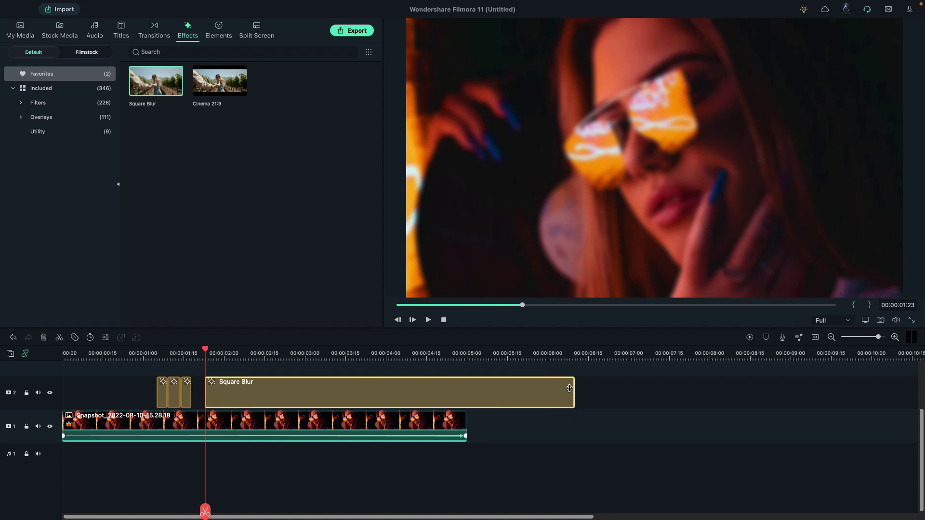
pyautogui.moveTo(570, 388); pyautogui.dragTo(461, 388)
# Step: Set the blur size of the long last Square Blur segment to 3
pyautogui.doubleClick(224, 391)
pyautogui.click(308, 82)
pyautogui.write('3')
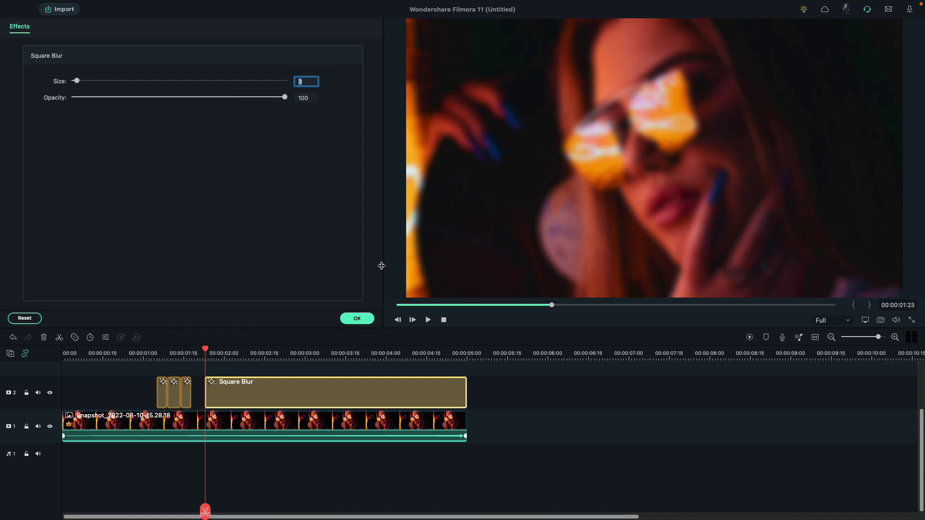
pyautogui.click(358, 319)
# Step: Set the blur size of the second short Square Blur segment to 0
pyautogui.click(176, 394)
pyautogui.doubleClick(176, 395)
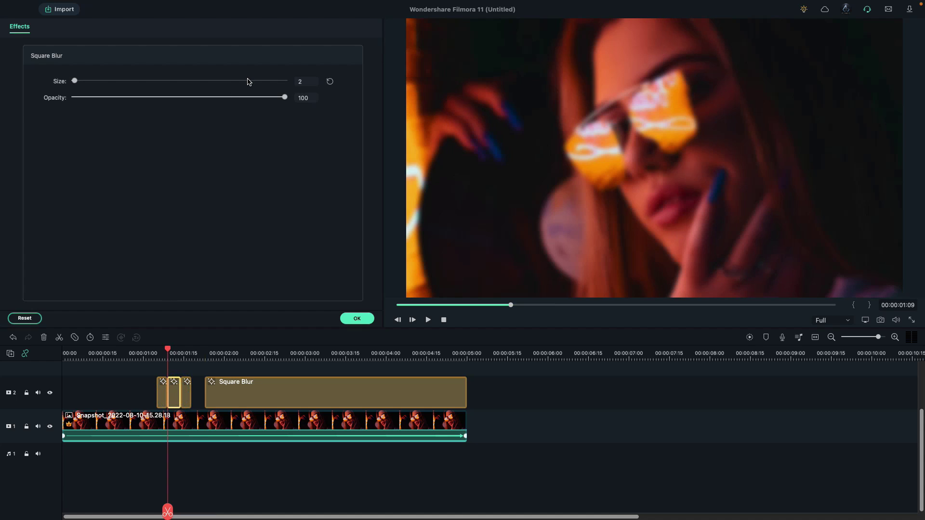
pyautogui.moveTo(76, 85); pyautogui.dragTo(57, 86)
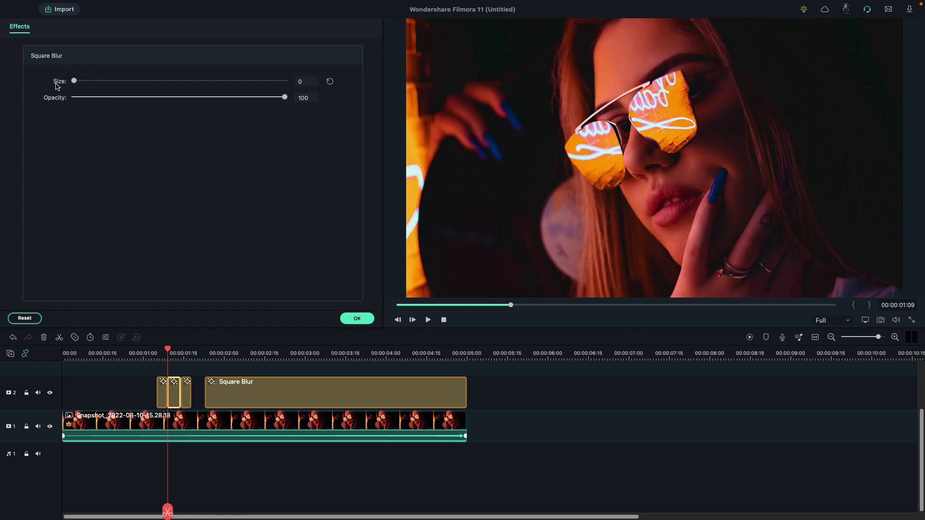
pyautogui.click(358, 319)
# Step: Add Dissolve transitions between the short Square Blur segments with a duration of 5 frames
pyautogui.click(155, 35)
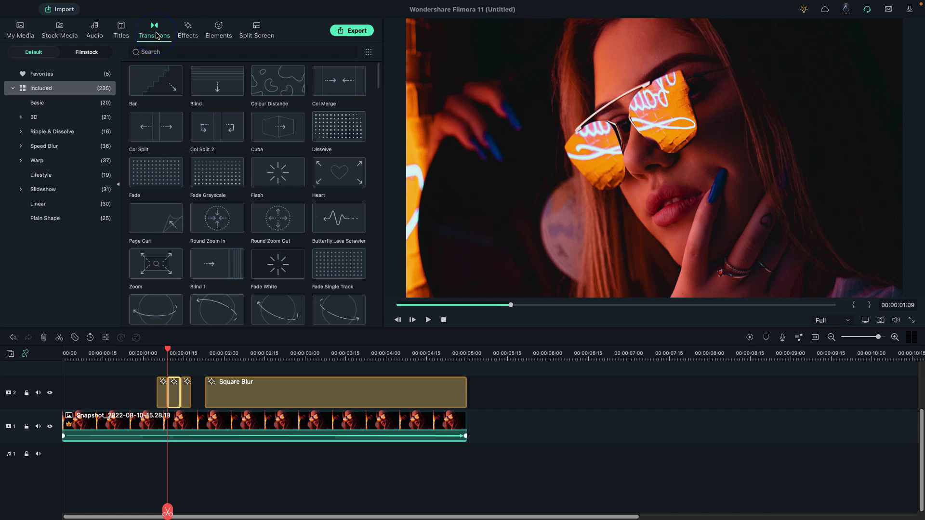
pyautogui.moveTo(332, 126); pyautogui.dragTo(174, 391)
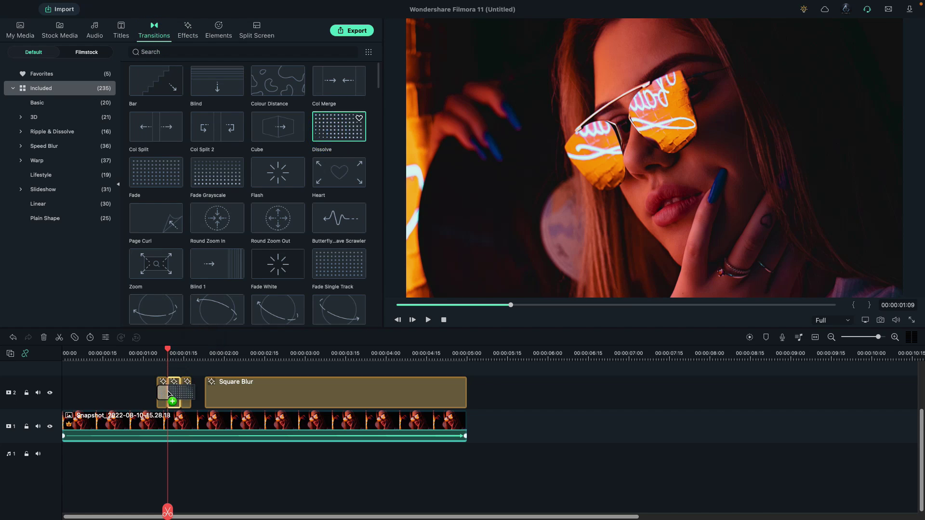
pyautogui.doubleClick(174, 392)
pyautogui.click(129, 87)
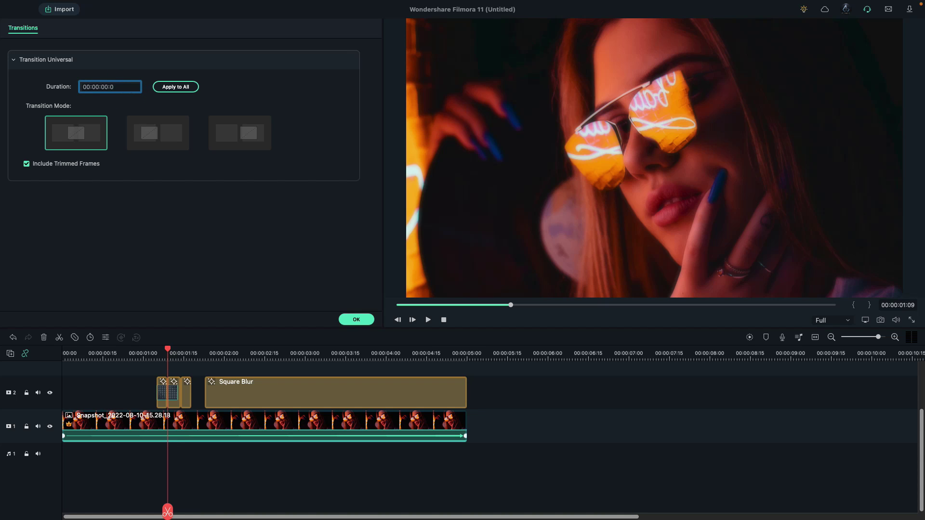
pyautogui.write('5')
pyautogui.click(357, 320)
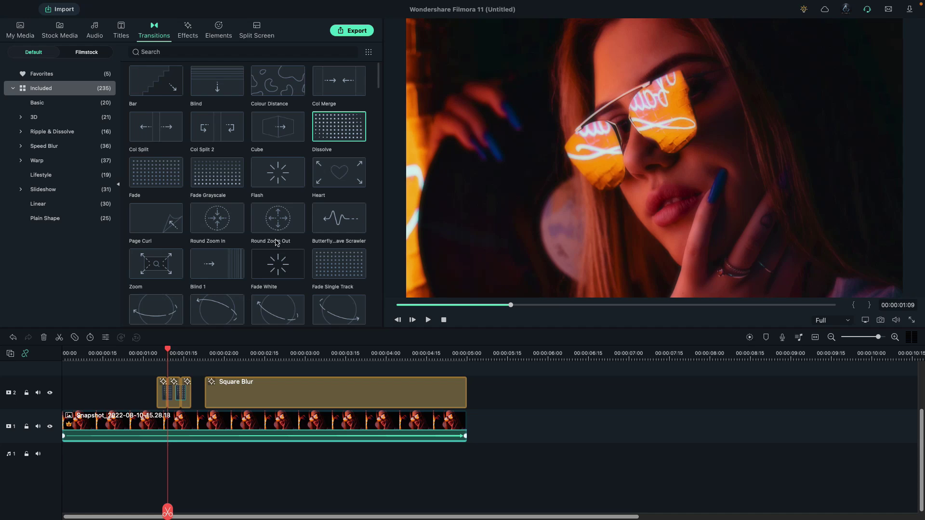
# Step: Add a Dissolve transition at the start of the long Square Blur segment and shorten it to about 10 frames
pyautogui.moveTo(323, 134); pyautogui.dragTo(243, 390)
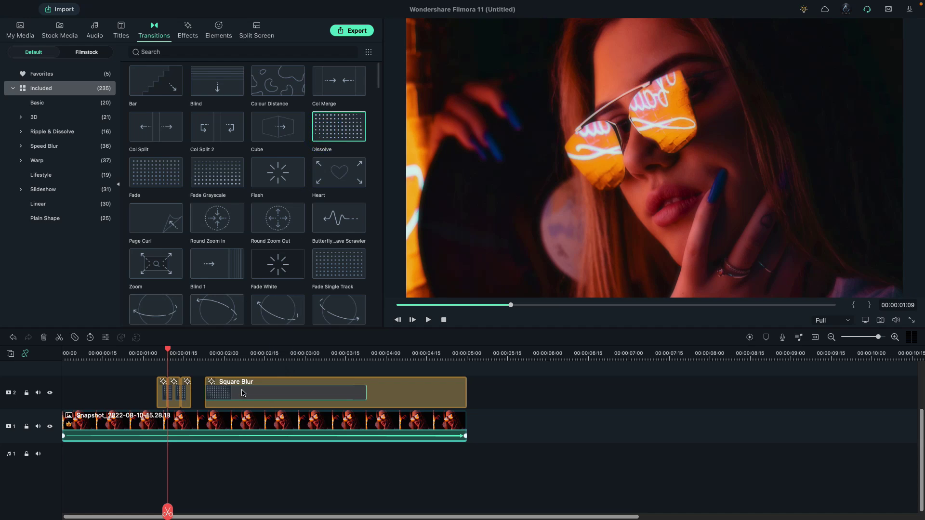
pyautogui.doubleClick(242, 392)
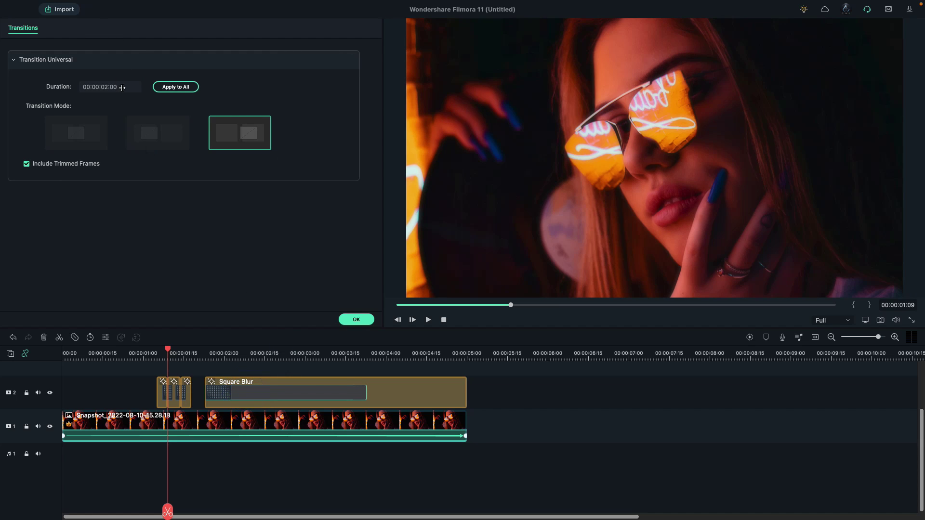
pyautogui.click(122, 88)
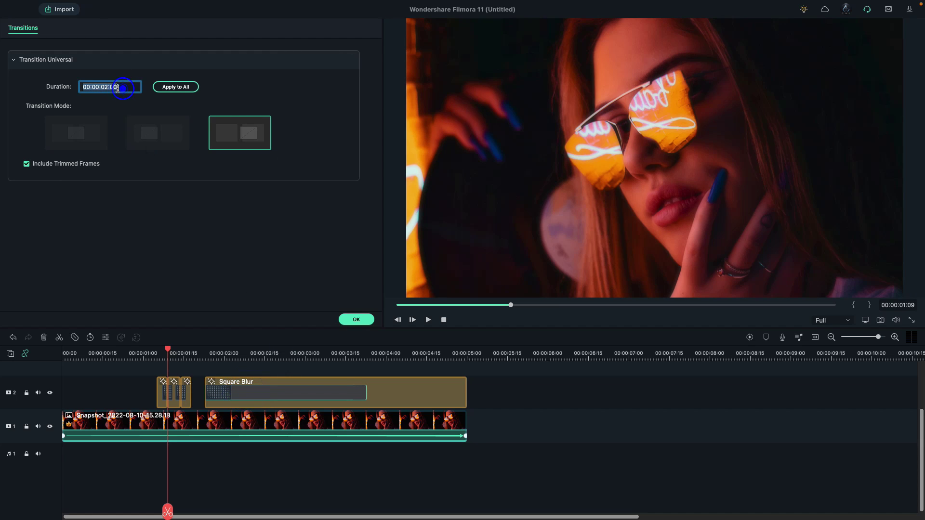
pyautogui.click(108, 88)
pyautogui.click(357, 319)
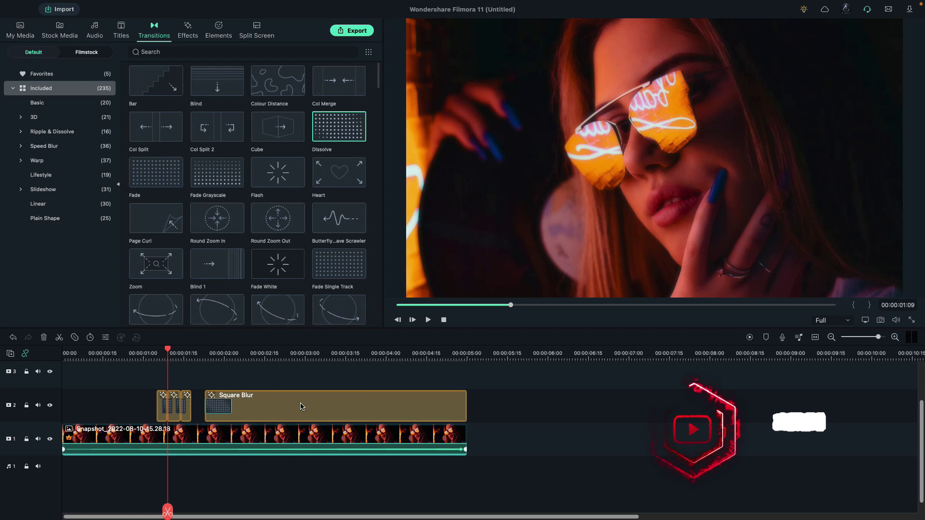
# Step: Place the camera viewfinder snapshot at the start of video track 3 and set its blending mode to Screen
pyautogui.click(19, 34)
pyautogui.moveTo(216, 126); pyautogui.dragTo(62, 383)
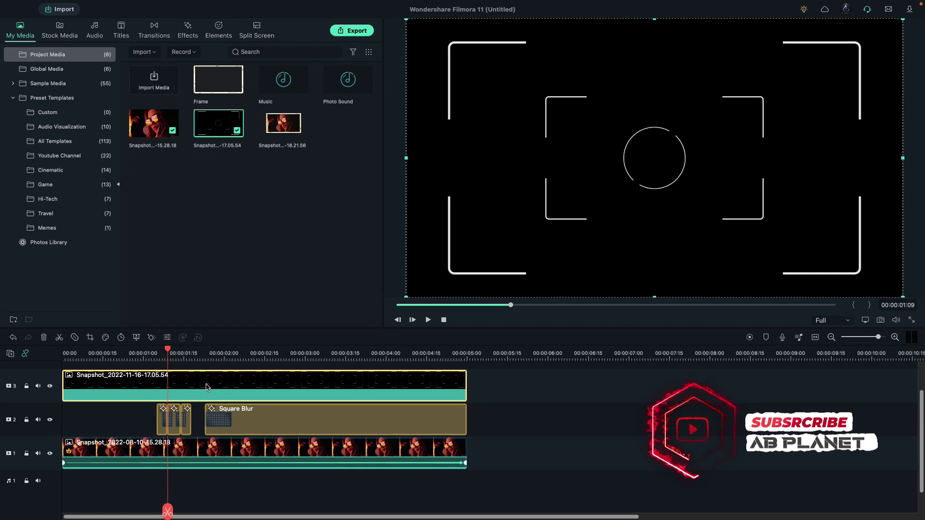
pyautogui.doubleClick(68, 385)
pyautogui.click(21, 33)
pyautogui.click(135, 180)
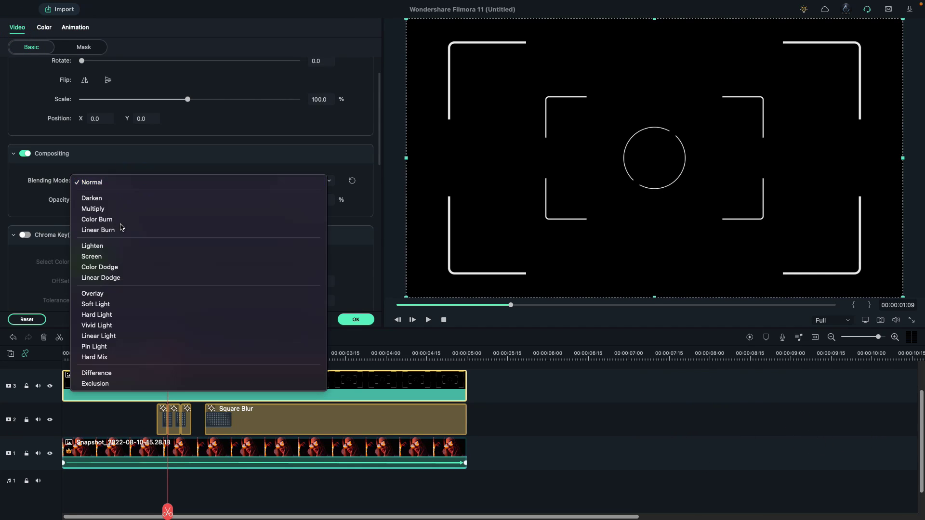
pyautogui.click(120, 258)
# Step: Apply an inverted Circle mask to the viewfinder overlay, with its horizontal and vertical sizes both set to 25%
pyautogui.click(85, 47)
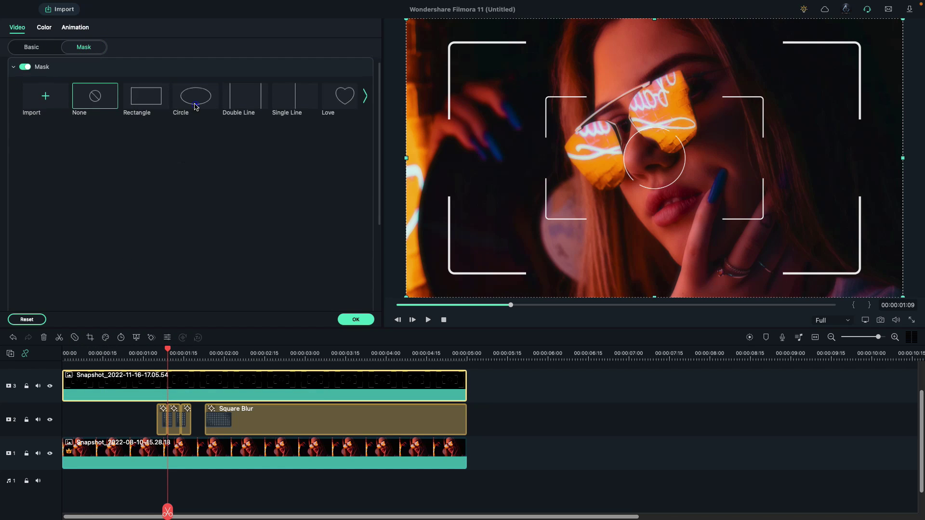
pyautogui.click(195, 107)
pyautogui.click(271, 285)
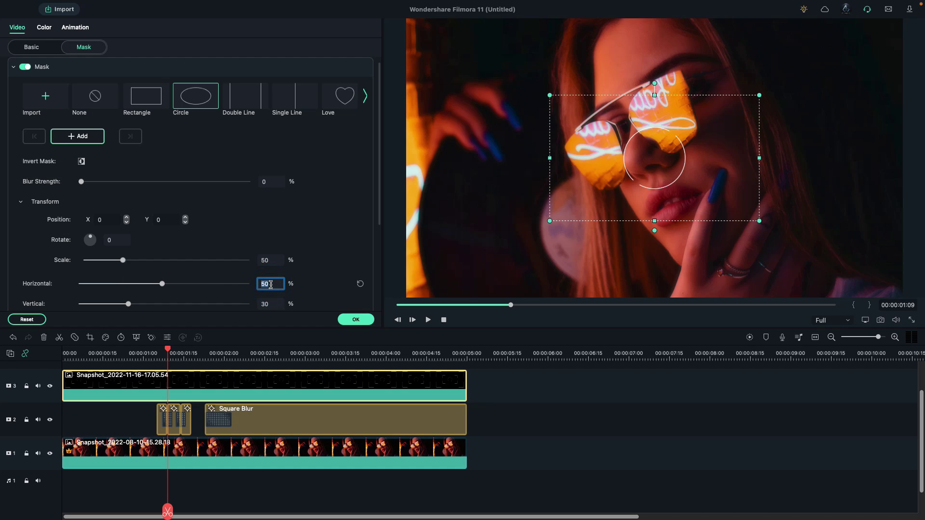
pyautogui.write('25')
pyautogui.click(274, 300)
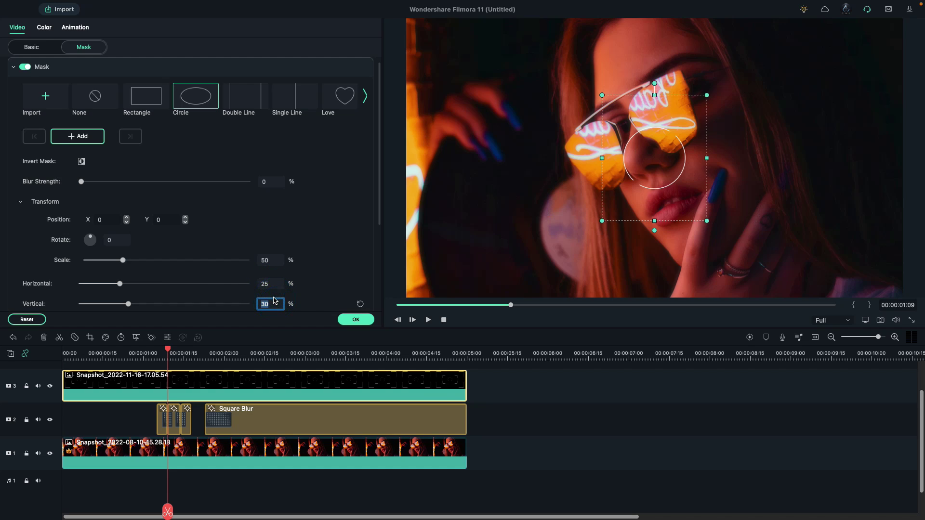
pyautogui.write('25')
pyautogui.press('Return')
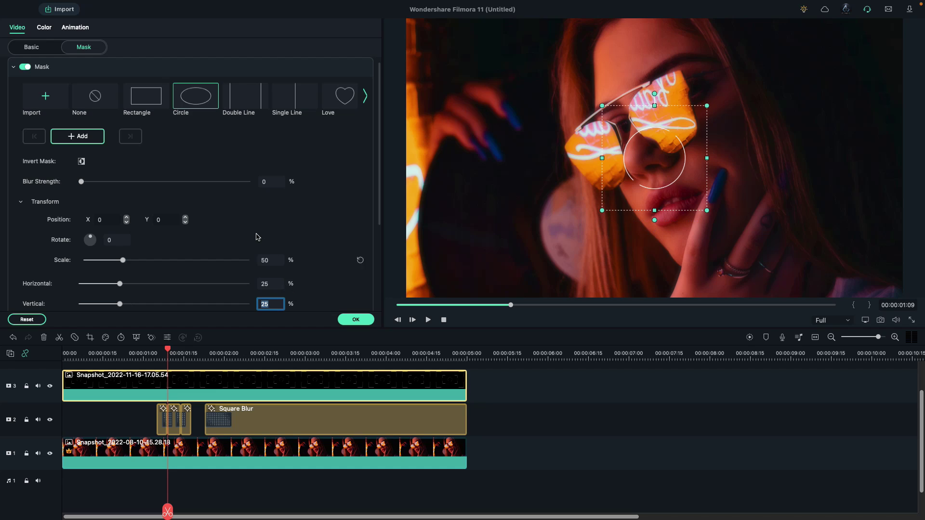
pyautogui.click(81, 161)
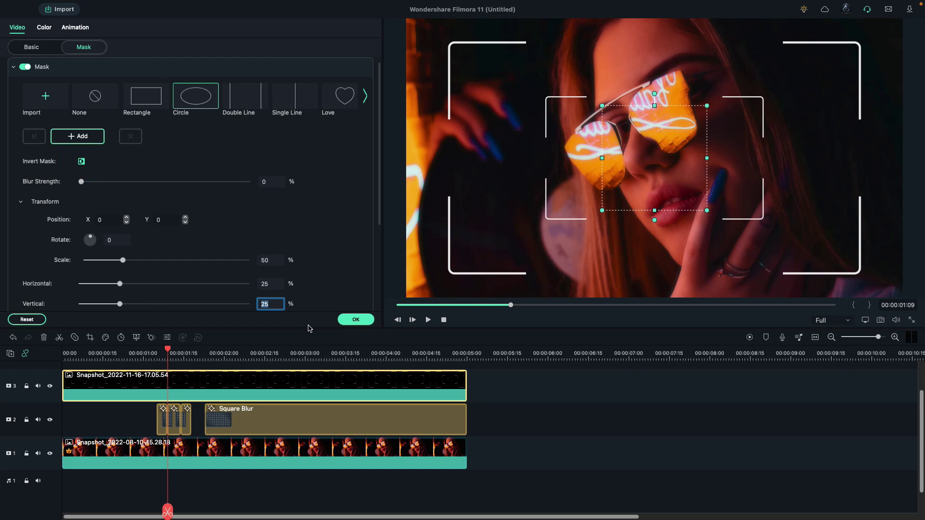
# Step: Keyframe the viewfinder overlay's scale at 100% at 00:00:01:06, 95% at 00:00:01:11 and 100% at 00:00:01:15
pyautogui.moveTo(169, 352); pyautogui.dragTo(160, 352)
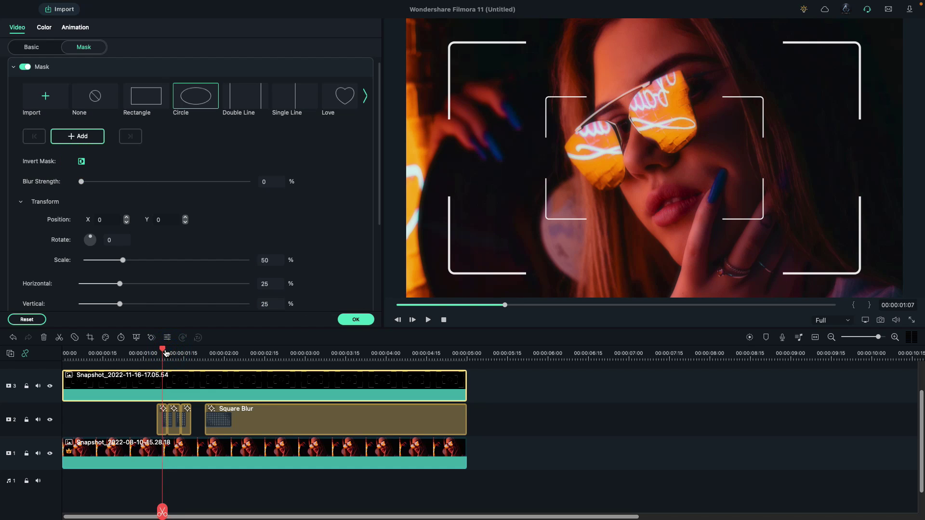
pyautogui.click(76, 27)
pyautogui.click(109, 91)
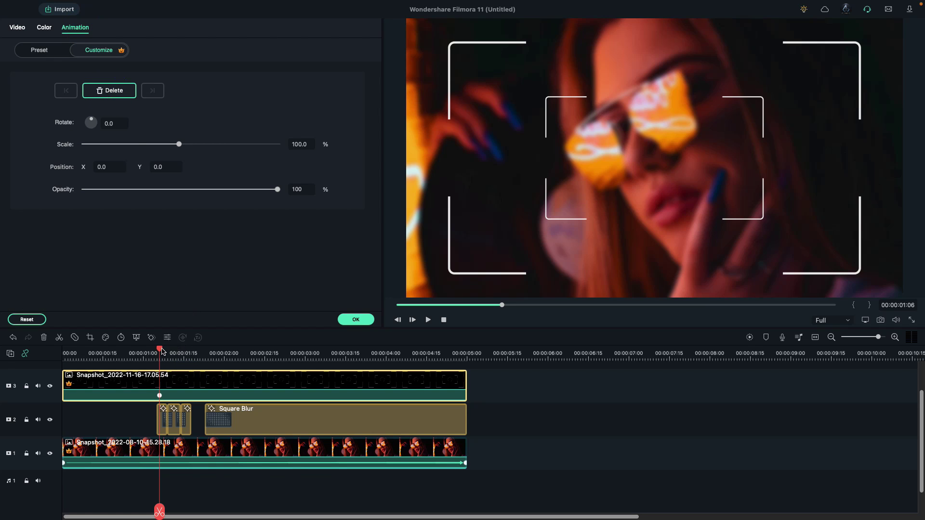
pyautogui.moveTo(162, 351); pyautogui.dragTo(173, 353)
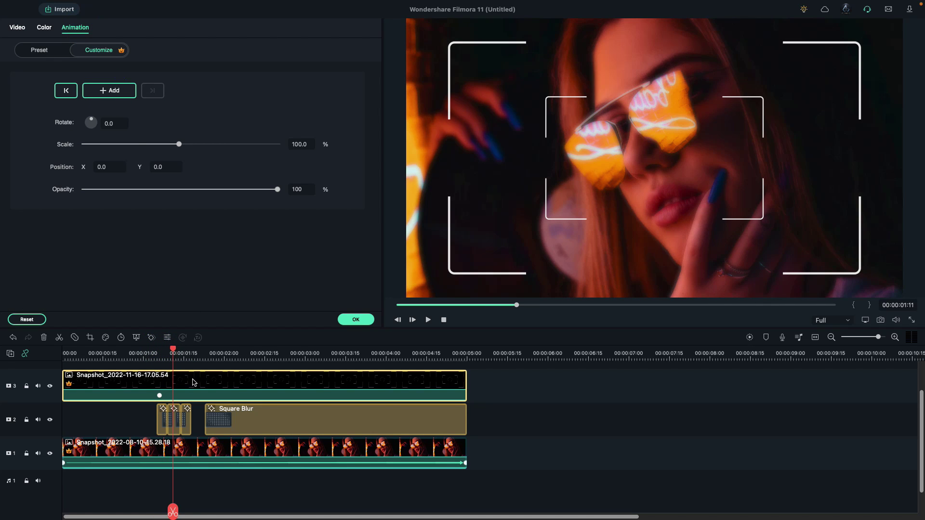
pyautogui.scroll(-5, 298, 143)
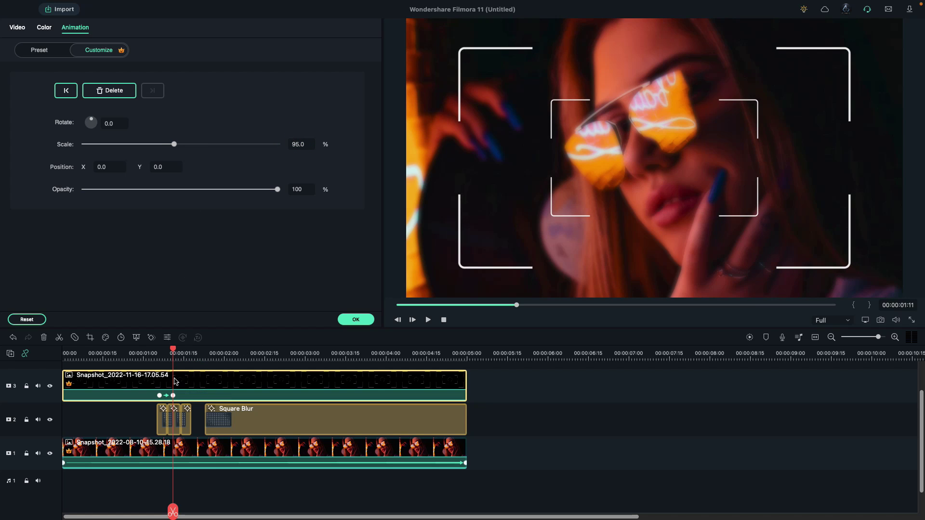
pyautogui.moveTo(176, 353); pyautogui.dragTo(188, 356)
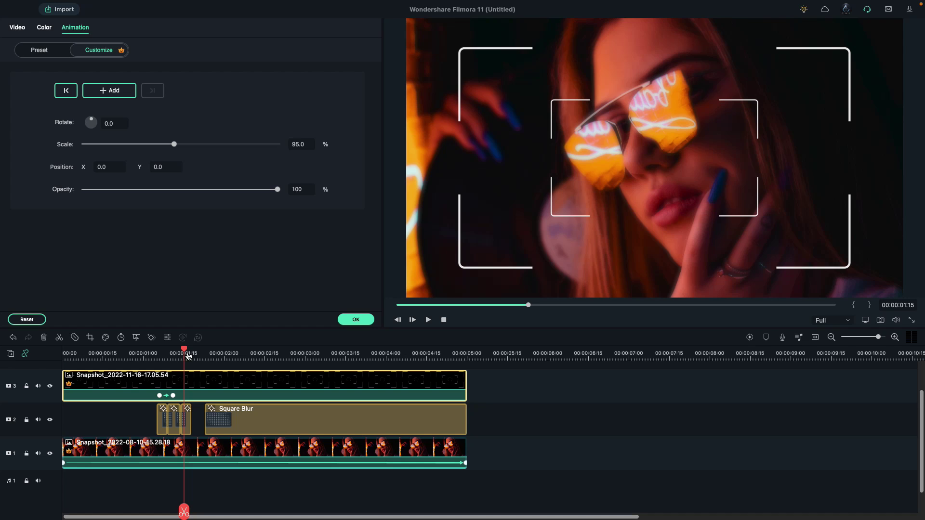
pyautogui.click(343, 146)
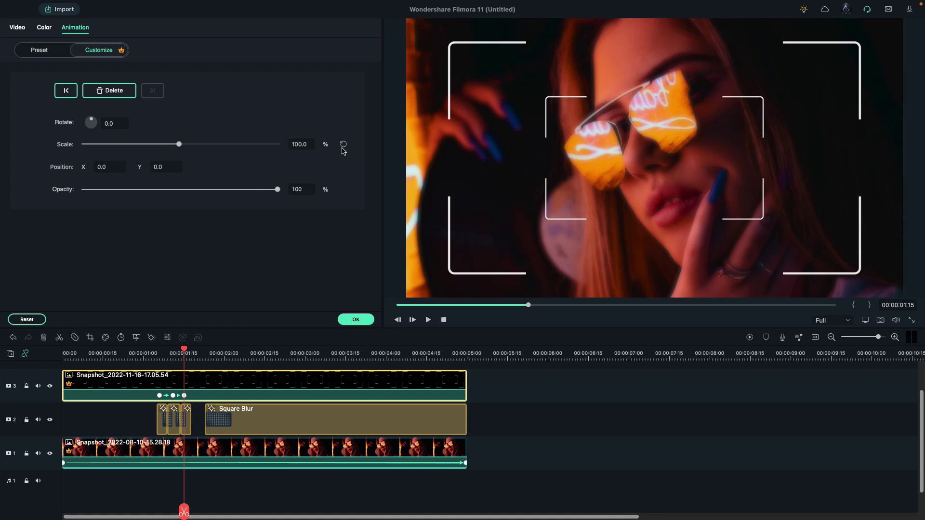
# Step: Add a keyframe with 0% opacity to the viewfinder overlay at 00:00:01:25 and apply the animation
pyautogui.moveTo(185, 348); pyautogui.dragTo(211, 354)
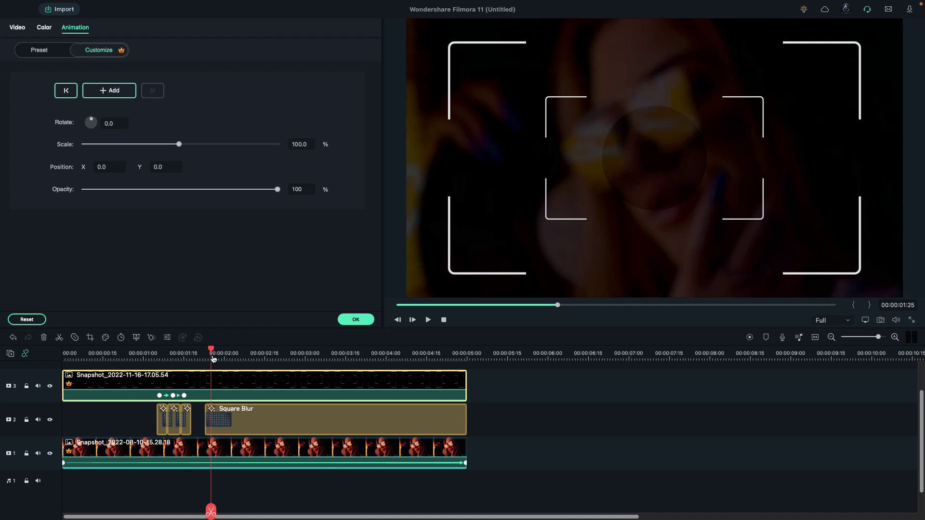
pyautogui.moveTo(275, 190); pyautogui.dragTo(75, 206)
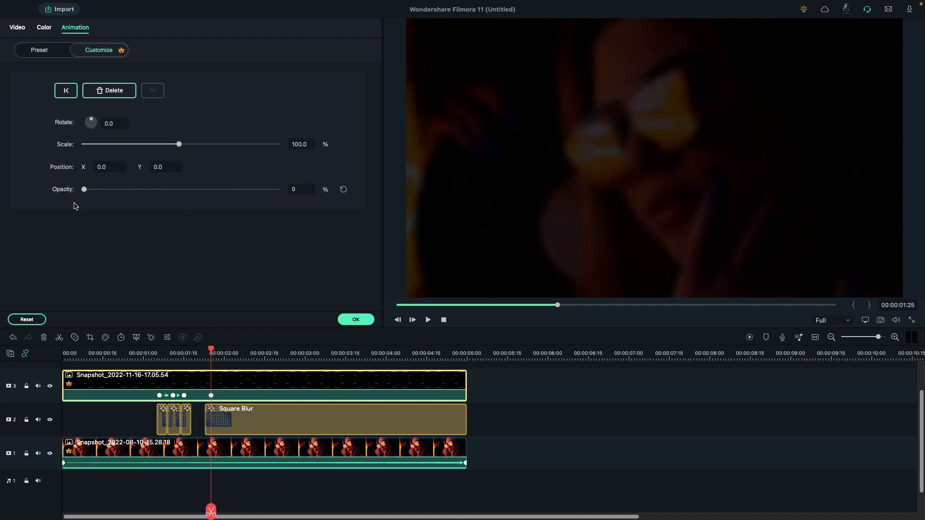
pyautogui.click(356, 320)
# Step: Duplicate the viewfinder overlay onto a new video track 4, starting at the beginning of the timeline
pyautogui.scroll(2, 299, 386)
pyautogui.click(10, 354)
pyautogui.click(29, 356)
pyautogui.click(64, 355)
pyautogui.press('super+v')
# Step: Delete all four animation keyframes from the overlay copy on track 4
pyautogui.doubleClick(159, 394)
pyautogui.doubleClick(173, 394)
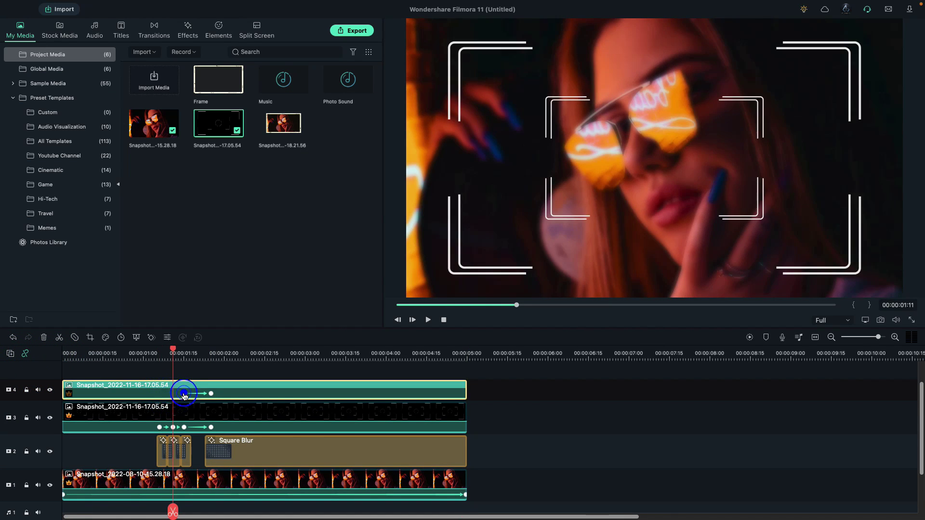
pyautogui.doubleClick(184, 393)
pyautogui.doubleClick(211, 394)
# Step: Turn off mask inversion on the overlay copy, and swap it with the keyframed overlay so the copy sits on track 3
pyautogui.doubleClick(196, 391)
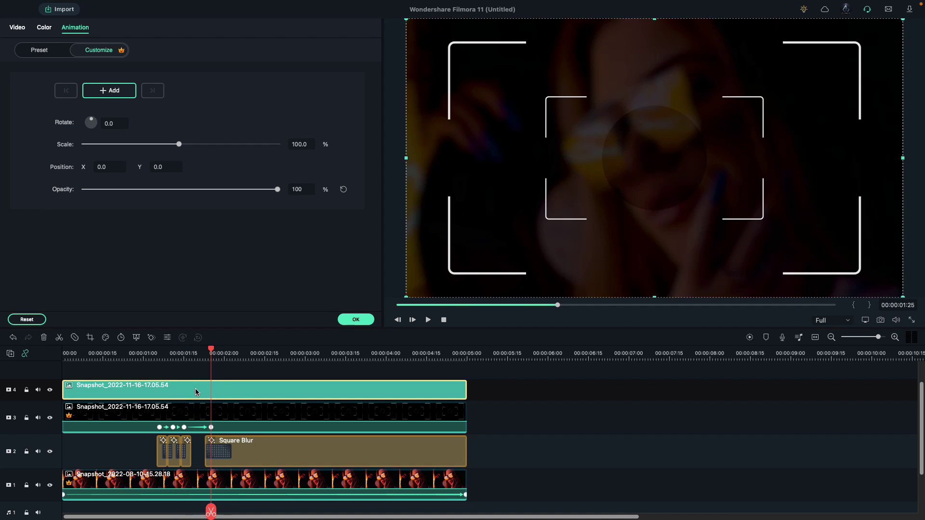
pyautogui.click(20, 27)
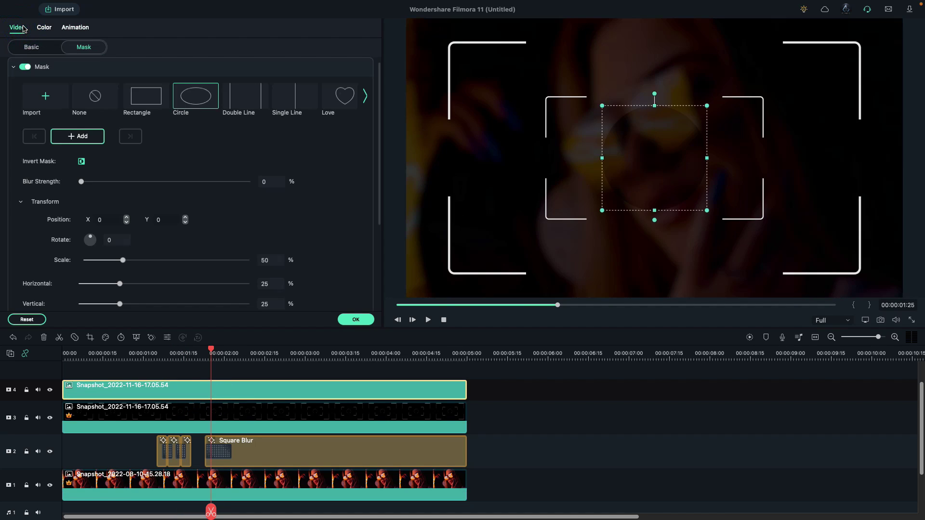
pyautogui.click(81, 162)
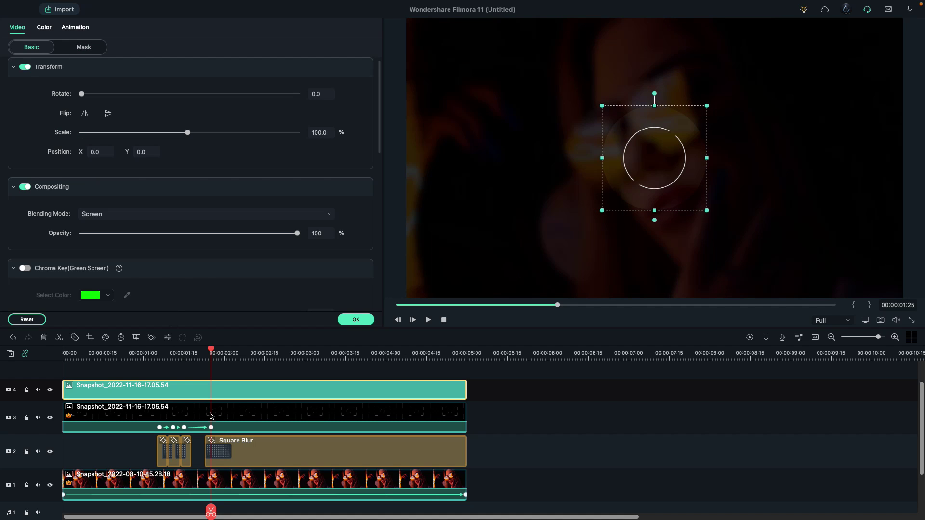
pyautogui.moveTo(211, 416); pyautogui.dragTo(212, 392)
# Step: Keyframe the circle overlay's rotation on track 3 at 0 at 00:00:01:07 and 18 at 00:00:01:11
pyautogui.click(159, 354)
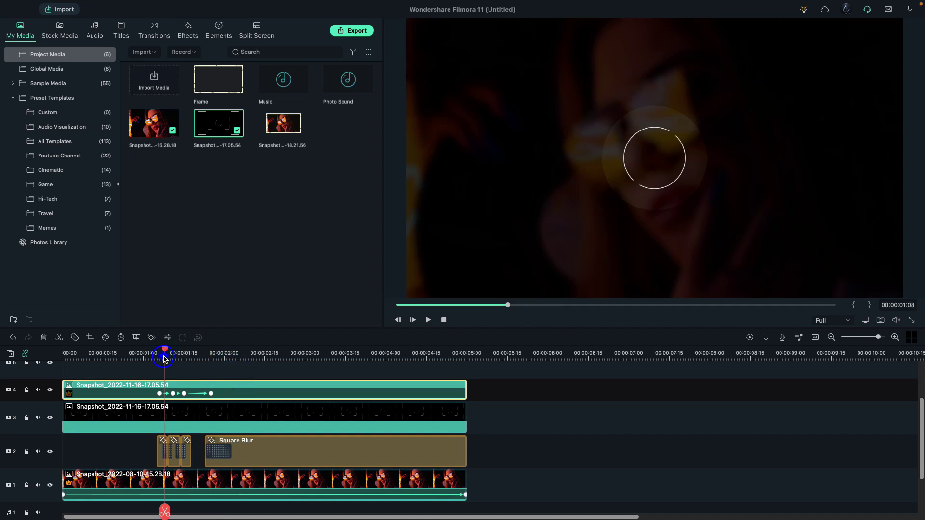
pyautogui.press('Right')
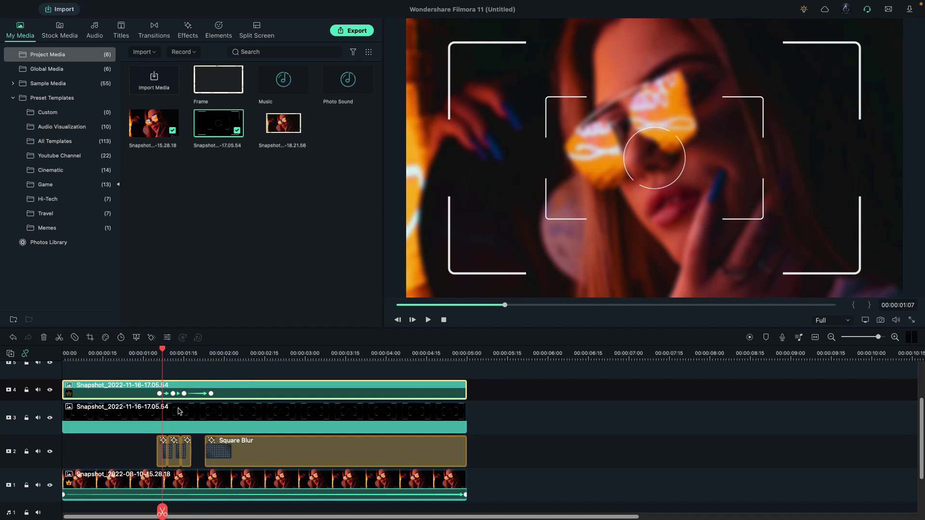
pyautogui.click(179, 411)
pyautogui.doubleClick(178, 410)
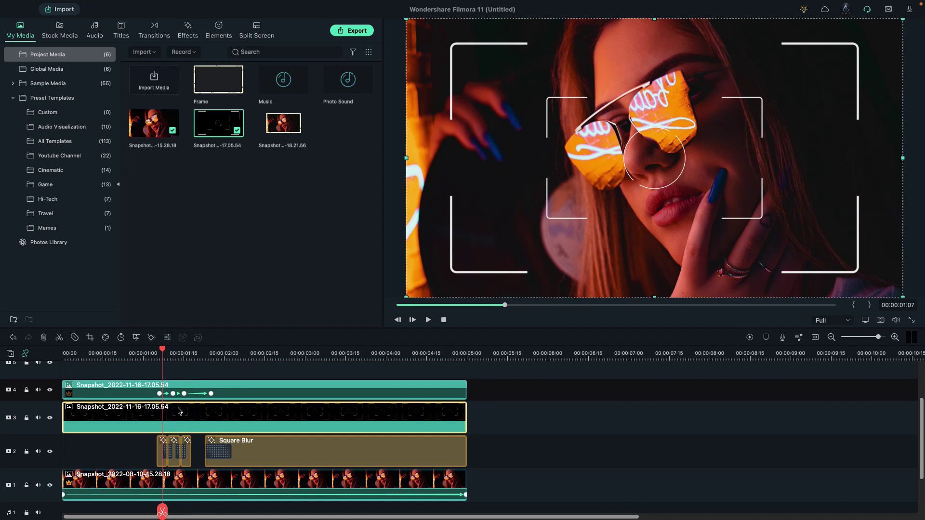
pyautogui.click(79, 27)
pyautogui.click(113, 92)
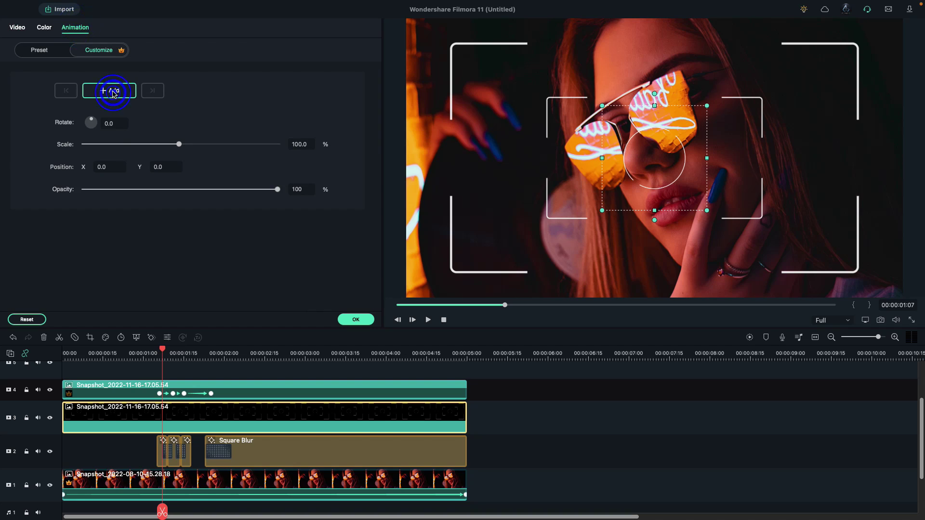
pyautogui.click(173, 355)
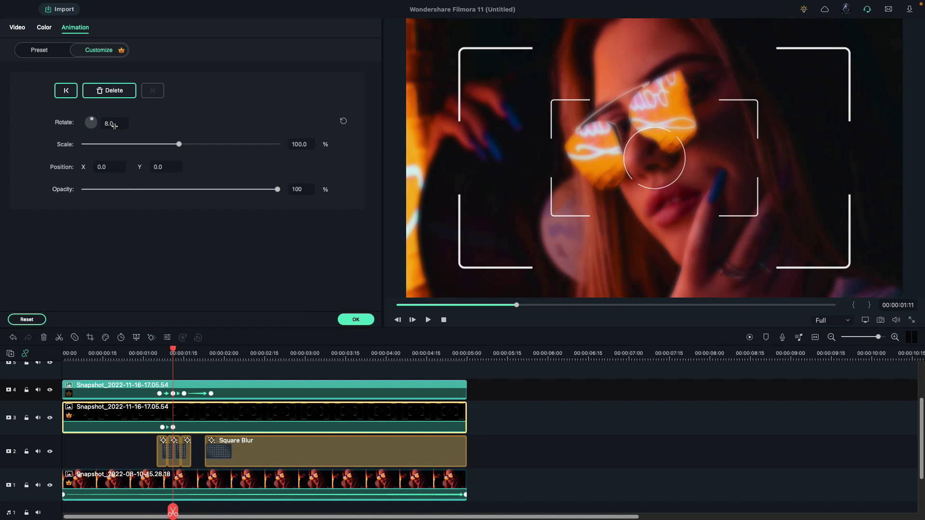
pyautogui.moveTo(117, 126); pyautogui.dragTo(118, 126)
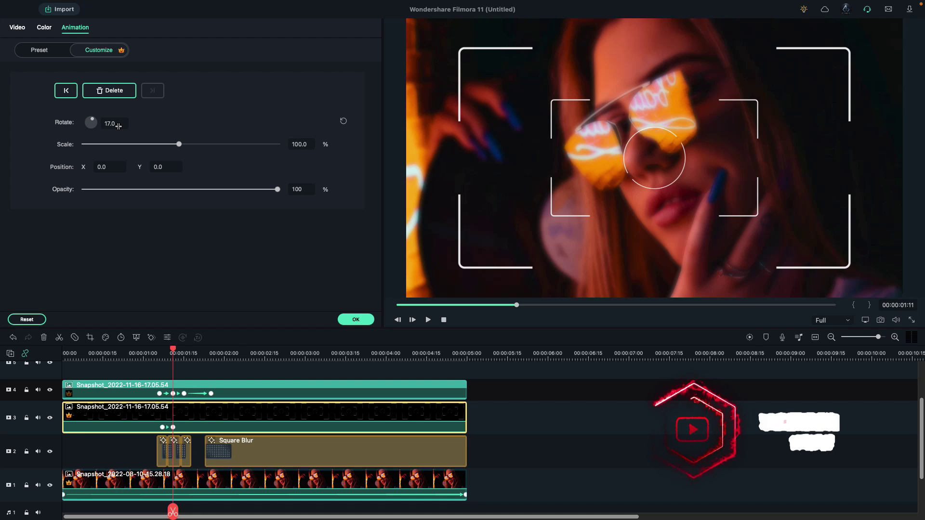
# Step: Move the track 4 overlay's third keyframe to 00:00:01:16 and keyframe the circle overlay's rotation at 0 at the same time
pyautogui.moveTo(174, 352); pyautogui.dragTo(187, 355)
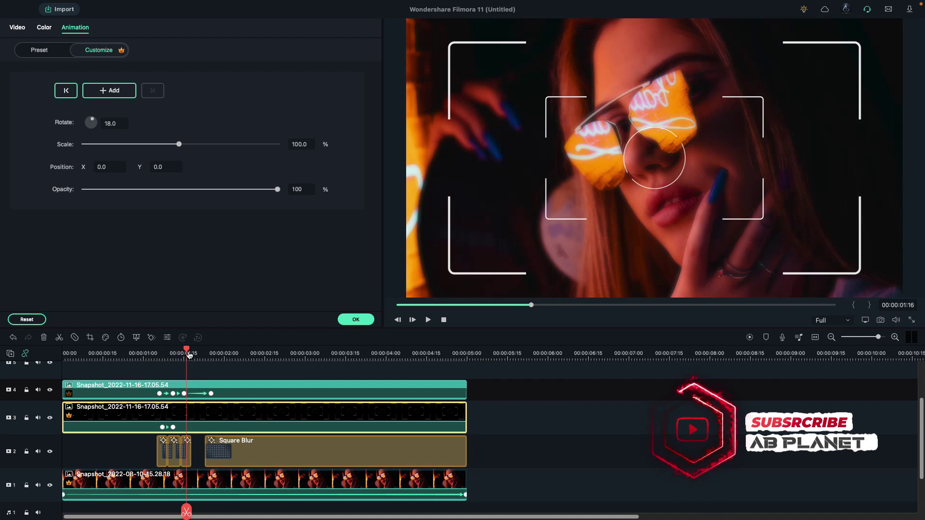
pyautogui.moveTo(184, 393); pyautogui.dragTo(187, 393)
pyautogui.click(189, 428)
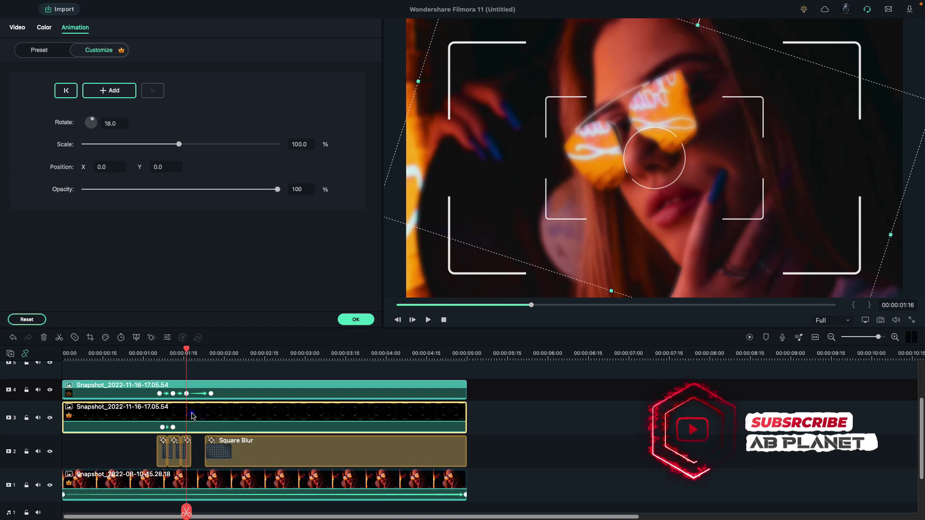
pyautogui.click(124, 124)
pyautogui.press('Return')
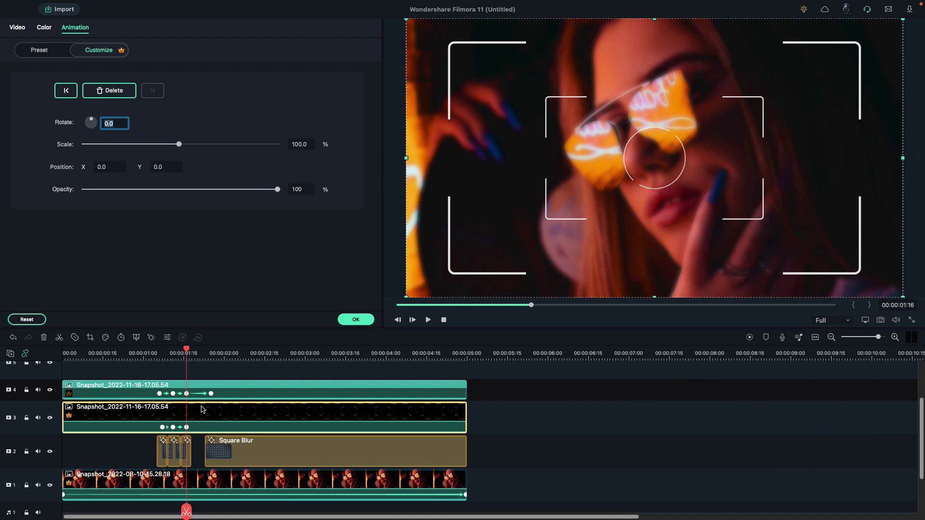
# Step: Place the framed photo snapshot on video track 5, starting at 00:00:01:23
pyautogui.moveTo(188, 351)
pyautogui.mouseDown()
pyautogui.moveTo(148, 357)
pyautogui.moveTo(179, 370)
pyautogui.moveTo(177, 352)
pyautogui.moveTo(206, 356)
pyautogui.mouseUp()
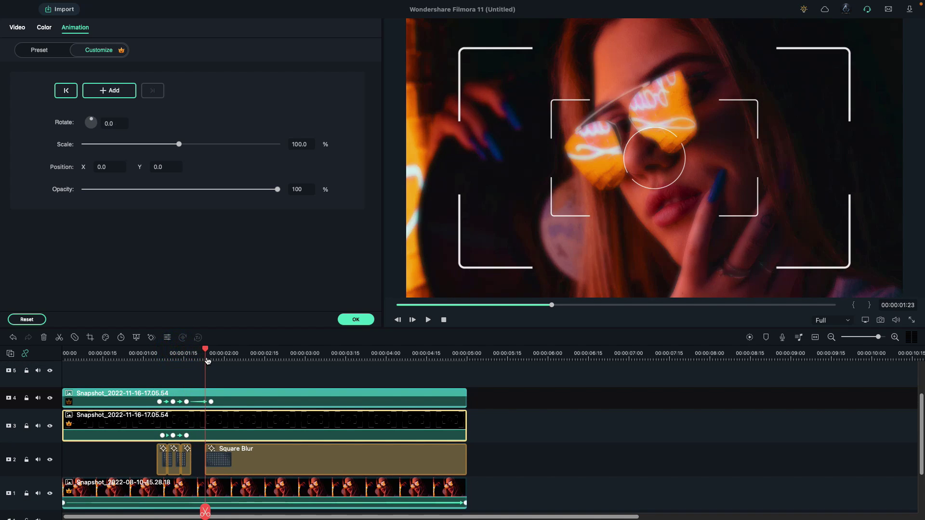
pyautogui.click(360, 321)
pyautogui.moveTo(282, 124); pyautogui.dragTo(213, 390)
# Step: Add a starting keyframe to the framed snapshot with rotation -20, scale 80% and Y position 1032
pyautogui.doubleClick(219, 391)
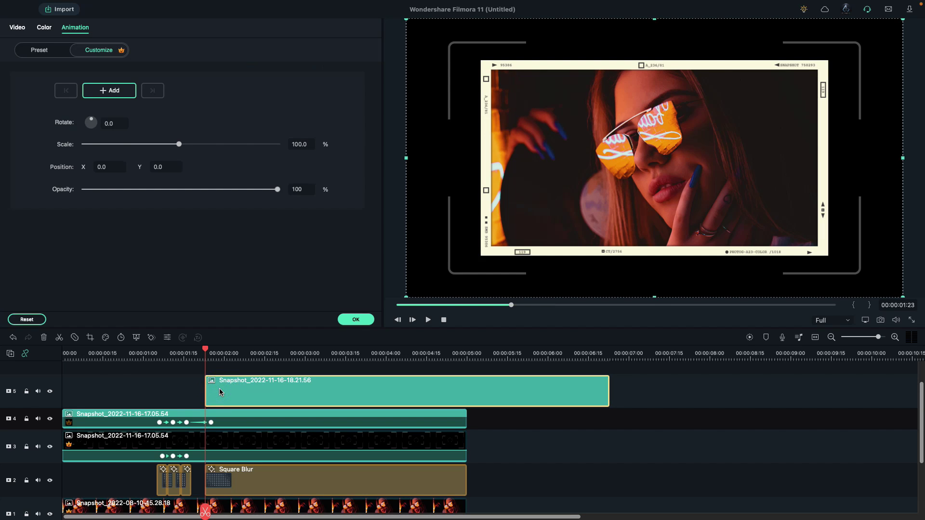
pyautogui.click(106, 123)
pyautogui.press('Return')
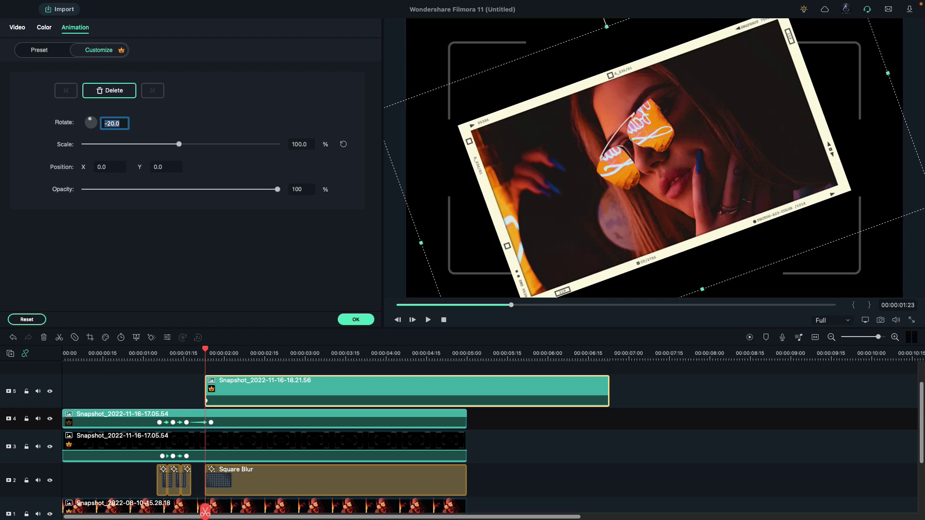
pyautogui.click(300, 145)
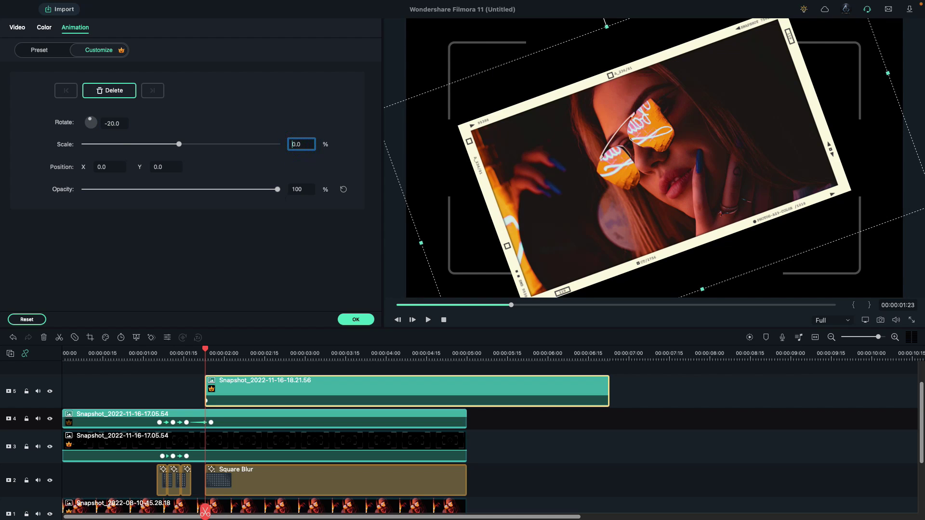
pyautogui.press('Return')
pyautogui.moveTo(152, 168); pyautogui.dragTo(653, 206)
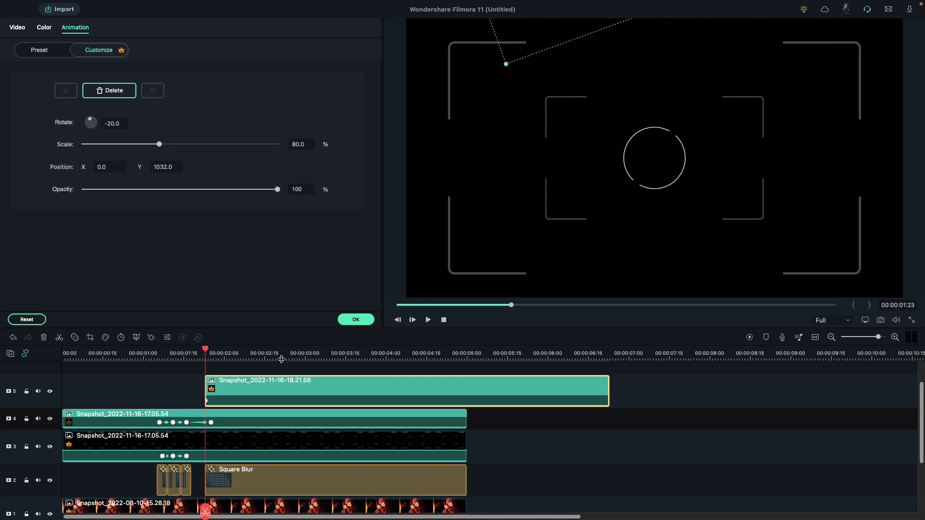
# Step: Add a keyframe to the framed snapshot at 00:00:02:03 with rotation -17, scale 89% and Y position 422
pyautogui.moveTo(207, 351); pyautogui.dragTo(233, 356)
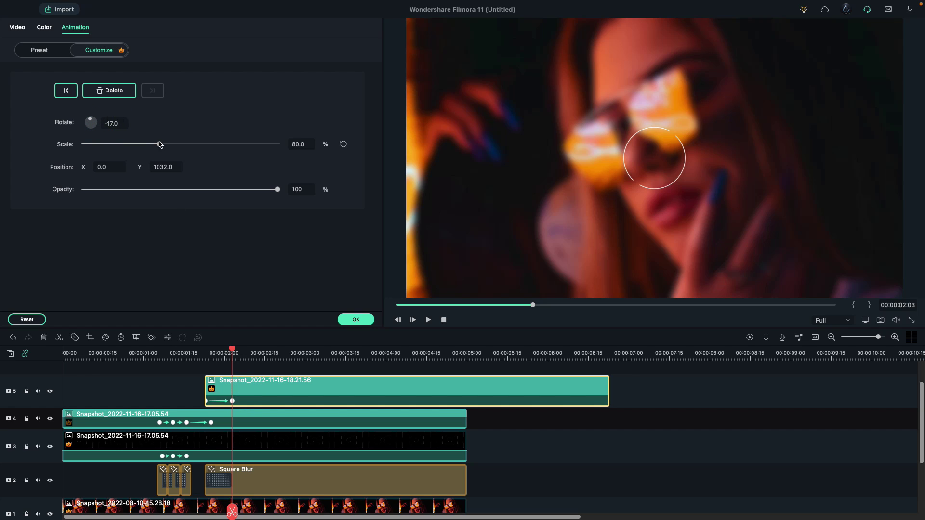
pyautogui.click(298, 145)
pyautogui.moveTo(155, 166); pyautogui.dragTo(1, 146)
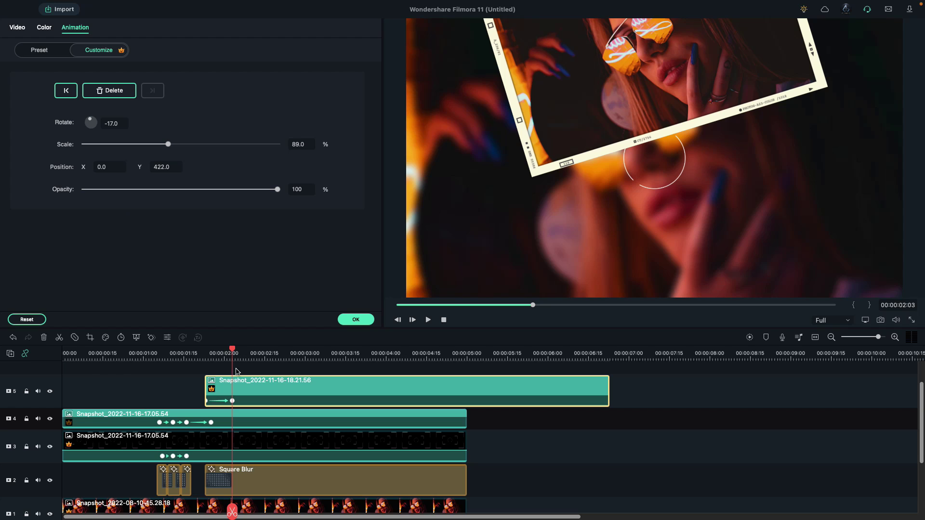
# Step: Add a keyframe to the framed snapshot at 00:00:02:27 with rotation -5 and Y position 69
pyautogui.moveTo(233, 350); pyautogui.dragTo(300, 368)
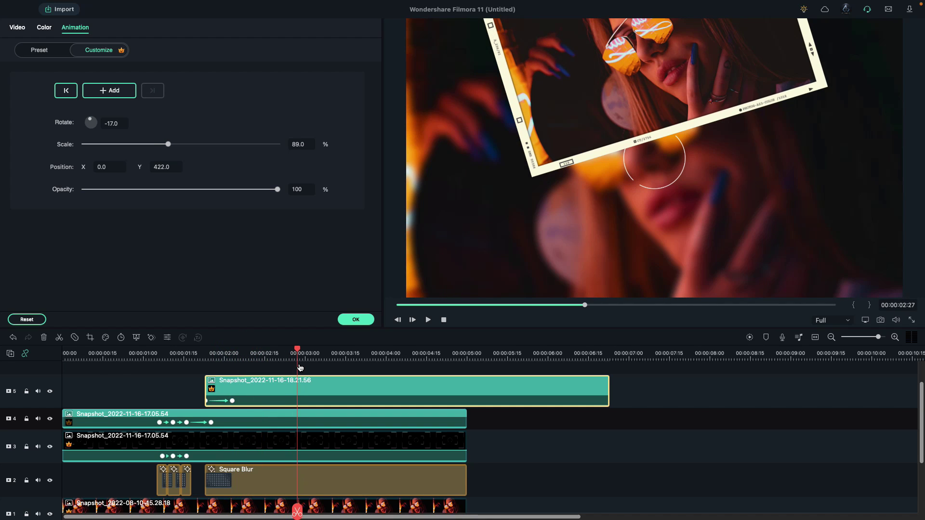
pyautogui.moveTo(103, 122); pyautogui.dragTo(110, 112)
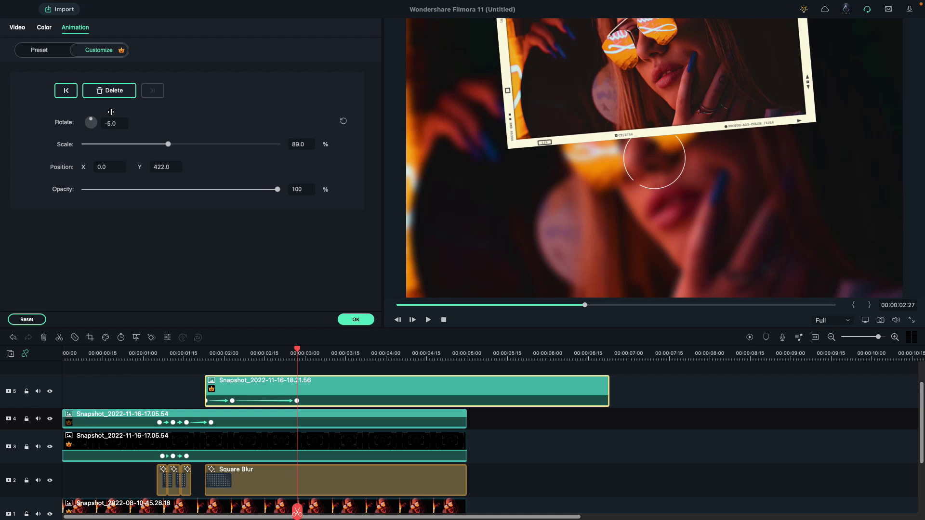
pyautogui.moveTo(161, 167); pyautogui.dragTo(2, 122)
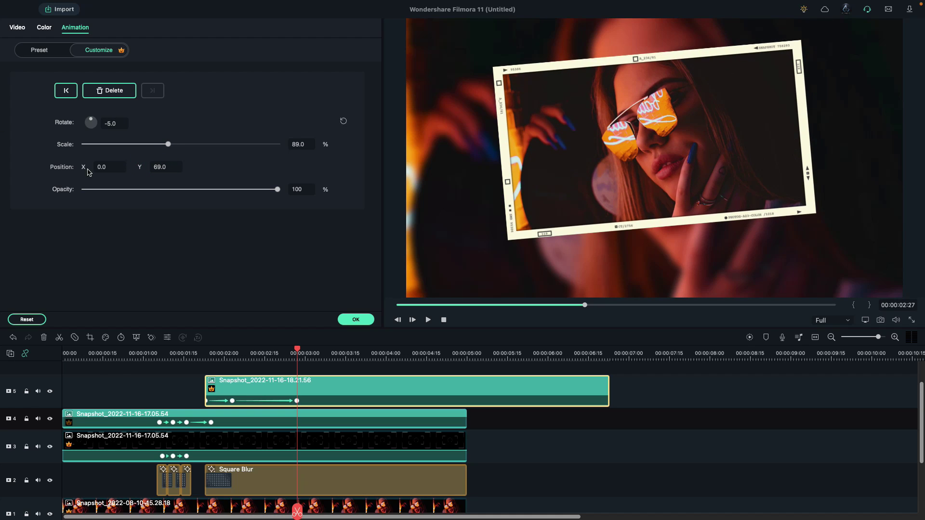
# Step: Trim the framed snapshot to end at 00:00:05:00 and add an ending keyframe there with scale about 95%
pyautogui.moveTo(606, 386); pyautogui.dragTo(465, 386)
pyautogui.click(467, 358)
pyautogui.click(297, 143)
pyautogui.click(291, 117)
pyautogui.scroll(6, 297, 140)
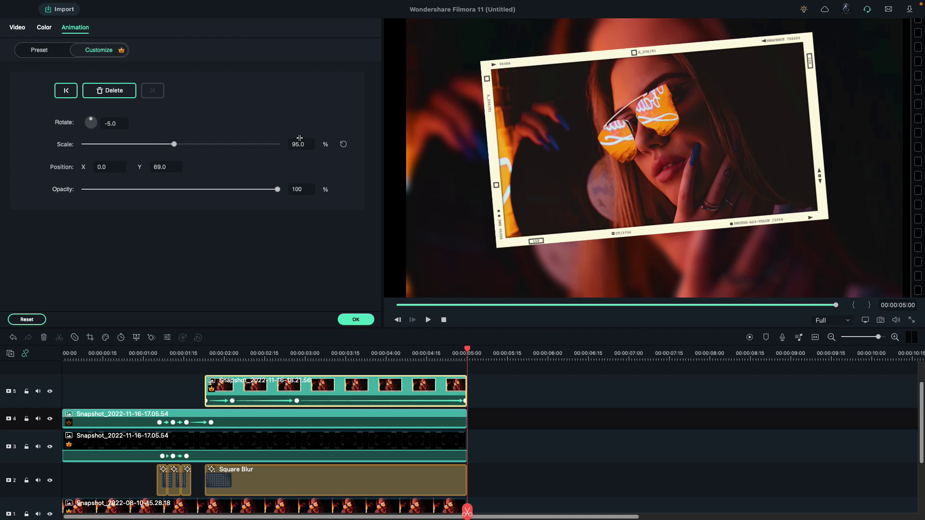
# Step: Enable a drop shadow on the framed snapshot, with black color and a direction down and to the right
pyautogui.click(17, 29)
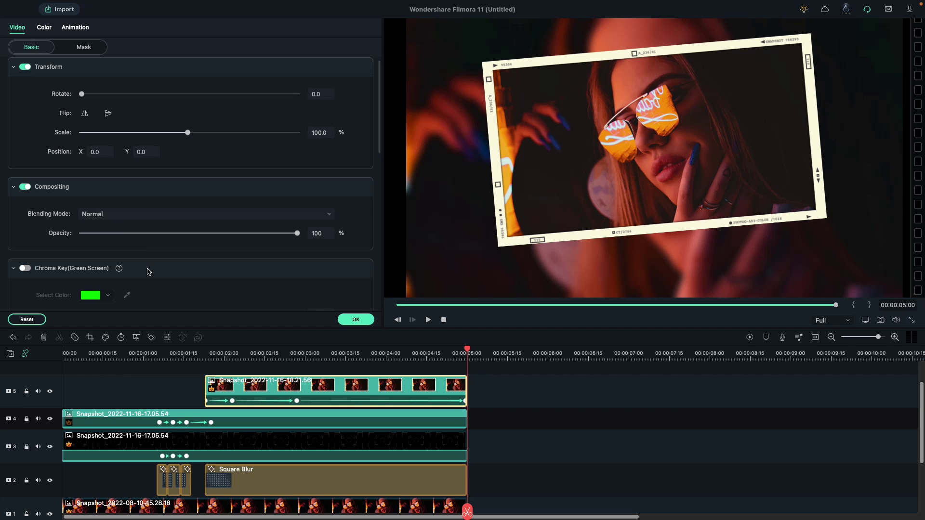
pyautogui.scroll(-10, 147, 268)
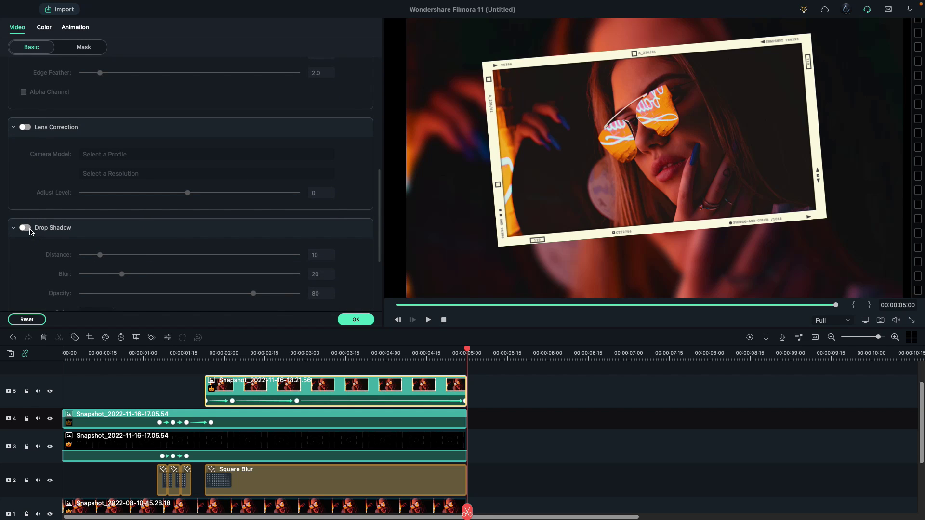
pyautogui.click(25, 228)
pyautogui.scroll(-3, 175, 243)
pyautogui.click(95, 243)
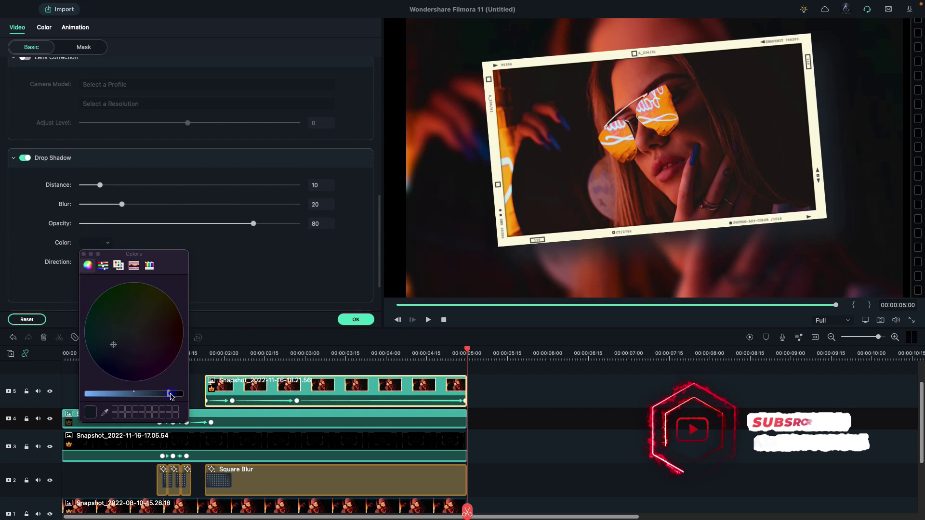
pyautogui.moveTo(169, 393); pyautogui.dragTo(184, 393)
pyautogui.click(84, 254)
pyautogui.click(95, 287)
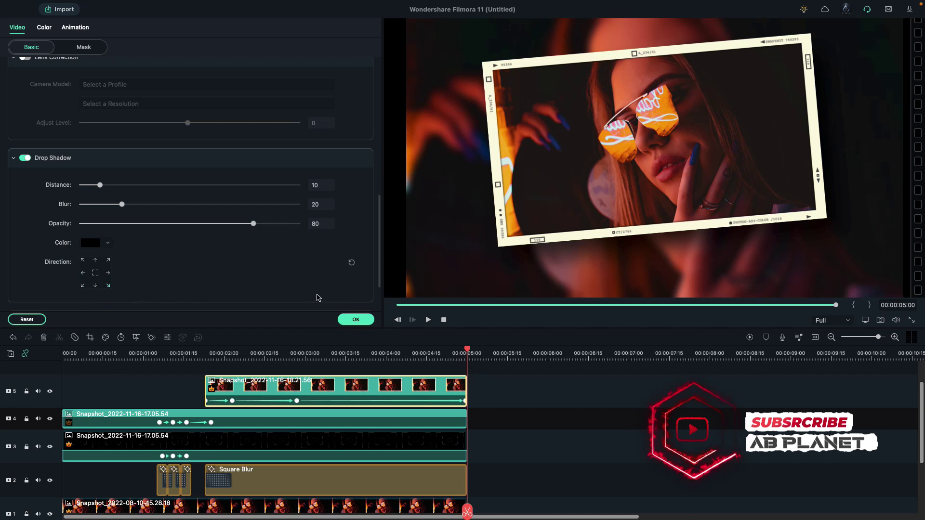
pyautogui.click(355, 319)
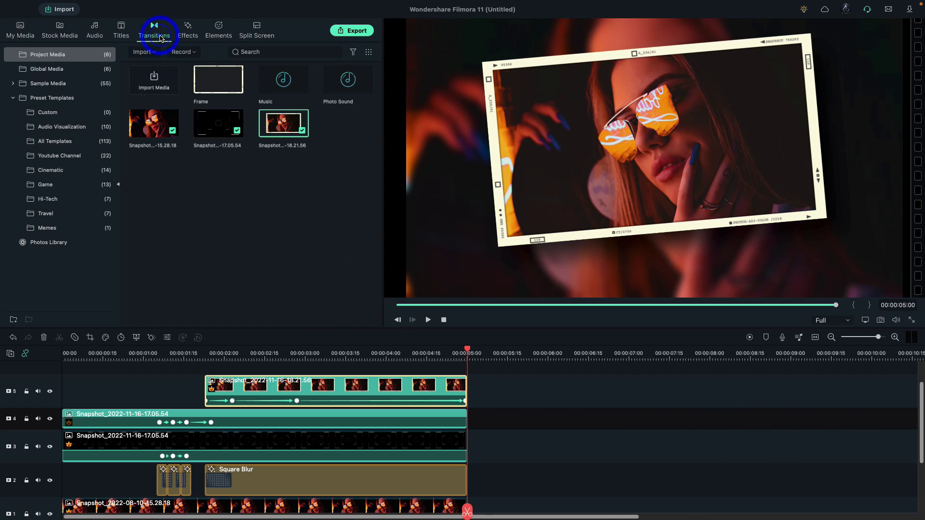
# Step: Apply the Flash transition to the start of the framed snapshot clip and check it at 00:00:01:27
pyautogui.click(160, 39)
pyautogui.moveTo(272, 179); pyautogui.dragTo(233, 387)
pyautogui.click(227, 357)
pyautogui.moveTo(227, 356); pyautogui.dragTo(216, 357)
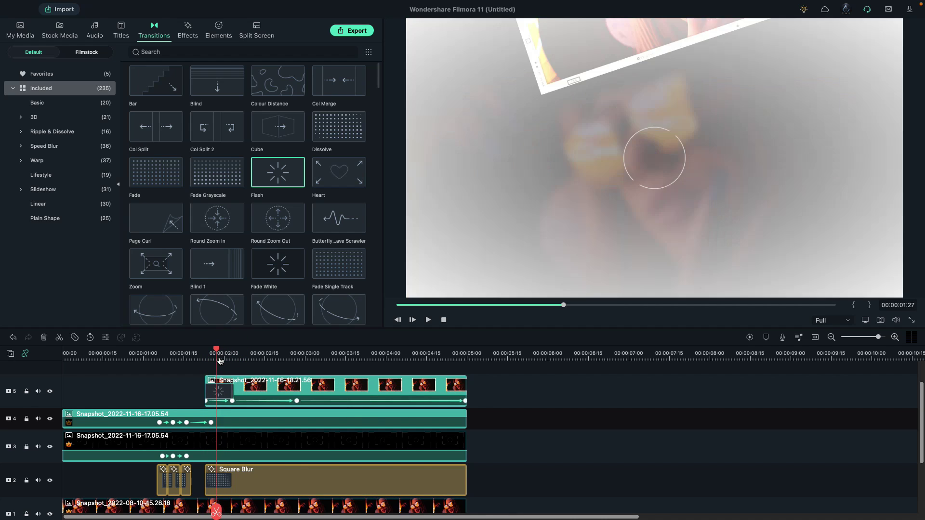
# Step: Add a keyframe with 0% opacity to the circle overlay on track 3, aligned with the track 4 overlay's last keyframe
pyautogui.scroll(-1, 263, 457)
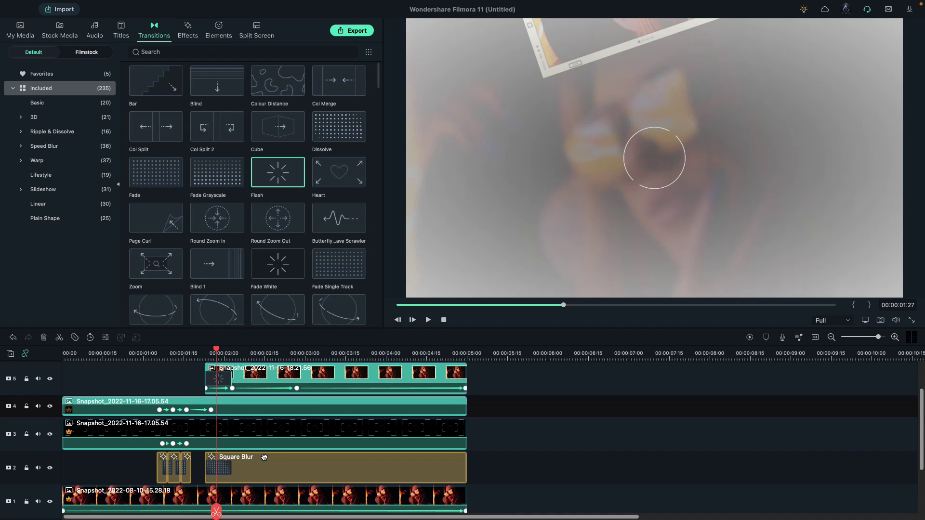
pyautogui.moveTo(215, 350); pyautogui.dragTo(211, 351)
pyautogui.click(227, 424)
pyautogui.doubleClick(227, 424)
pyautogui.click(75, 27)
pyautogui.moveTo(277, 190); pyautogui.dragTo(81, 189)
pyautogui.click(356, 319)
# Step: Split the background photo on video track 1 at 00:00:01:28
pyautogui.scroll(-2, 300, 438)
pyautogui.moveTo(213, 350); pyautogui.dragTo(219, 352)
pyautogui.click(233, 470)
pyautogui.click(221, 511)
# Step: Apply the B&W Film 3D LUT to the second part of the split background photo
pyautogui.doubleClick(233, 479)
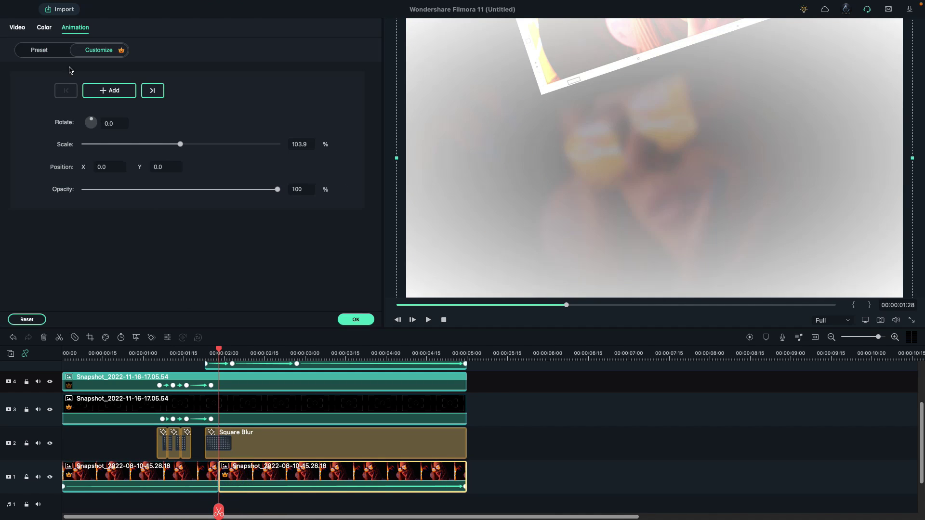
pyautogui.click(45, 27)
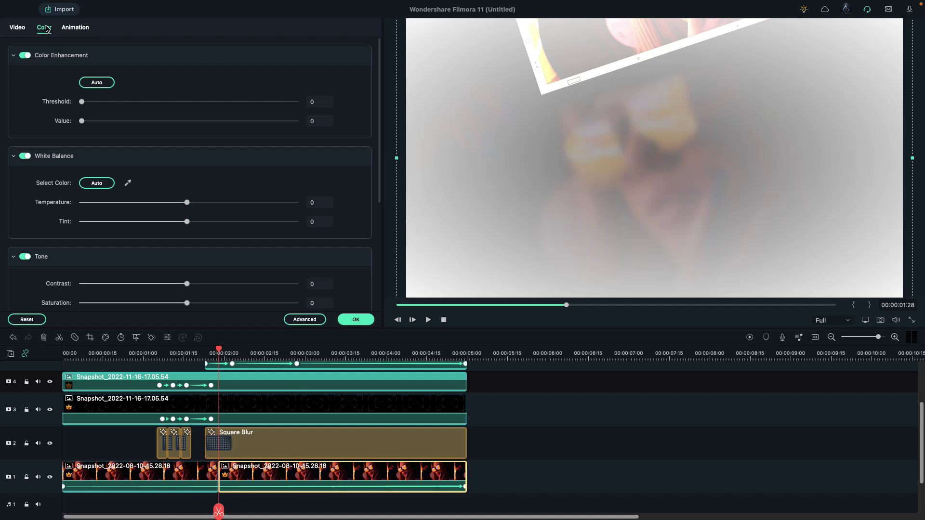
pyautogui.scroll(-10, 147, 179)
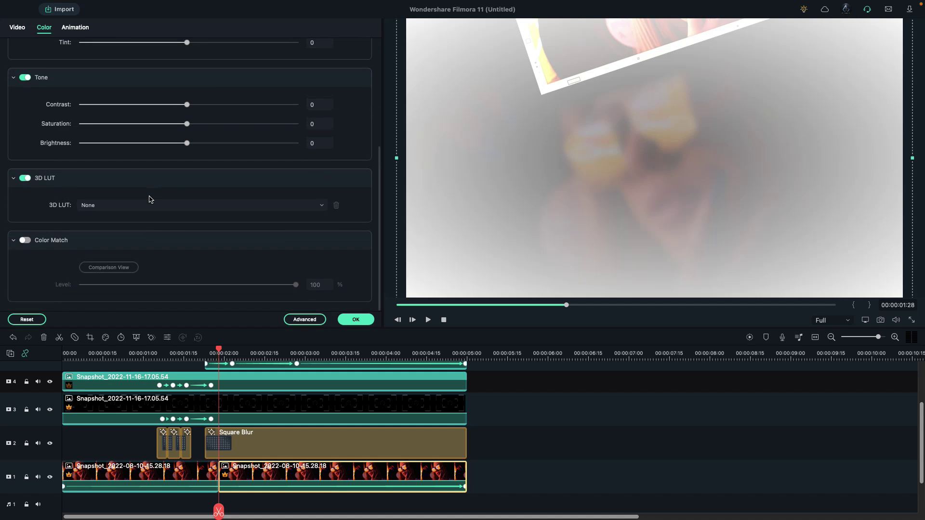
pyautogui.click(150, 204)
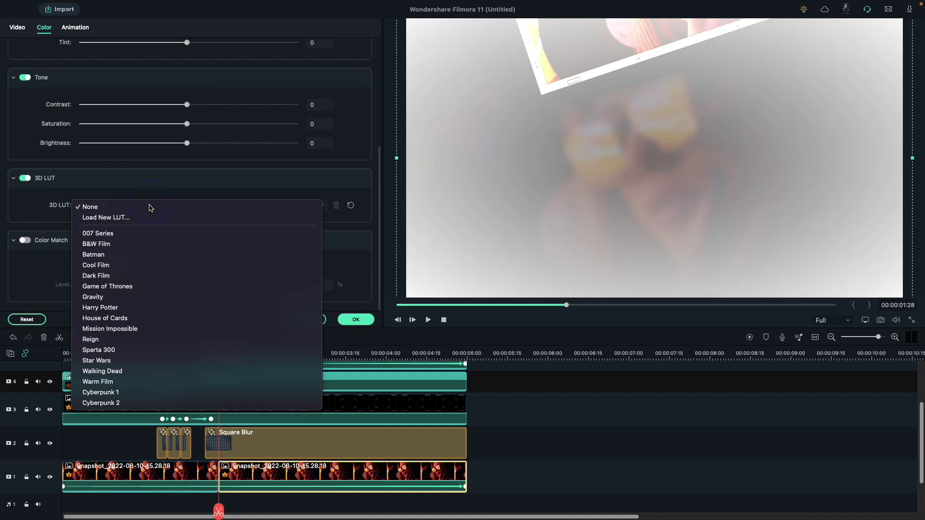
pyautogui.click(142, 247)
pyautogui.click(355, 320)
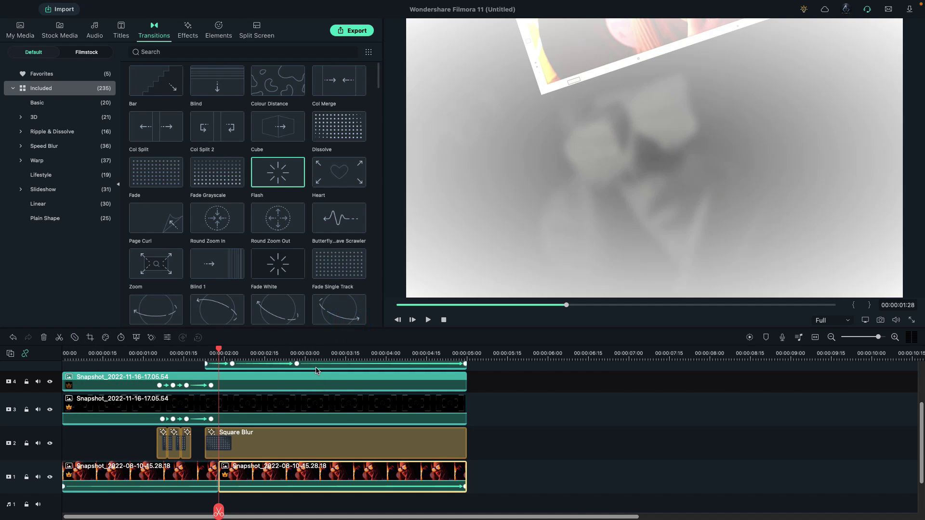
# Step: Place a Dissolve transition at the cut between the two background photo parts and shorten it to a brief overlap
pyautogui.moveTo(326, 131); pyautogui.dragTo(217, 476)
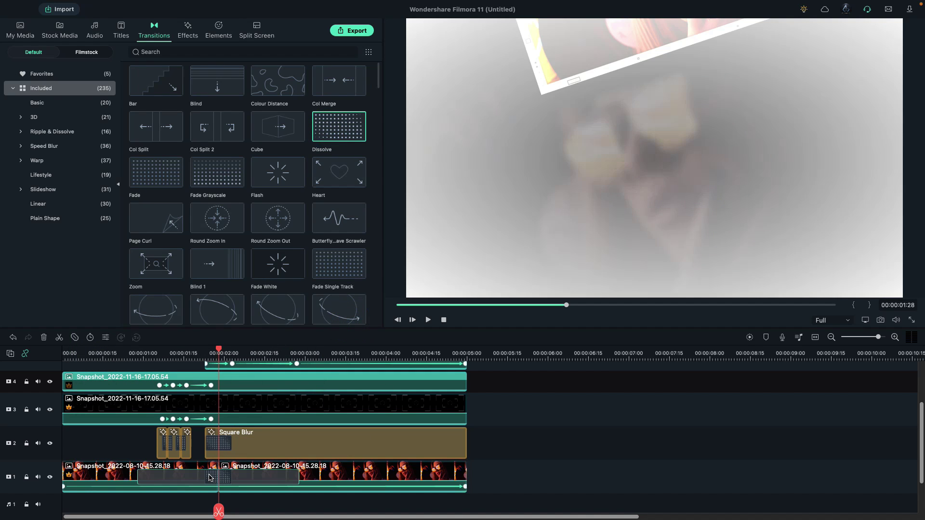
pyautogui.doubleClick(211, 477)
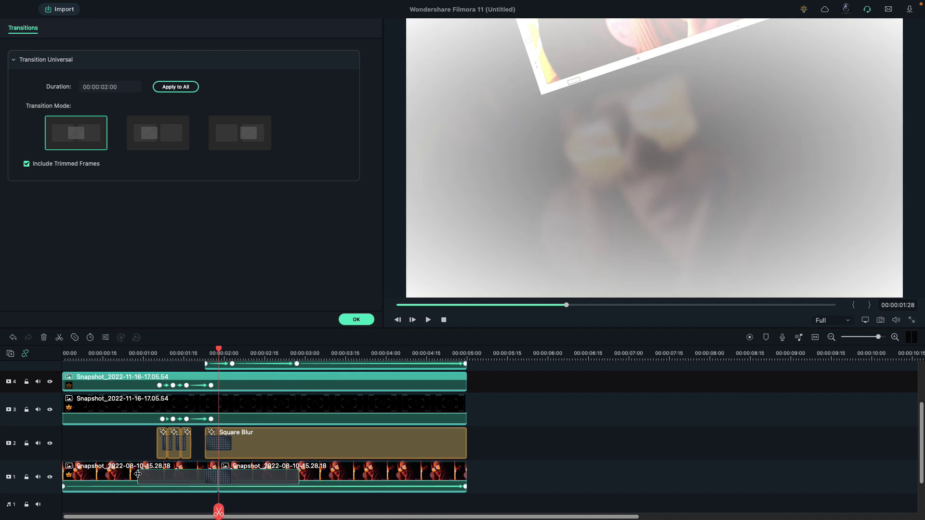
pyautogui.moveTo(138, 474); pyautogui.dragTo(215, 483)
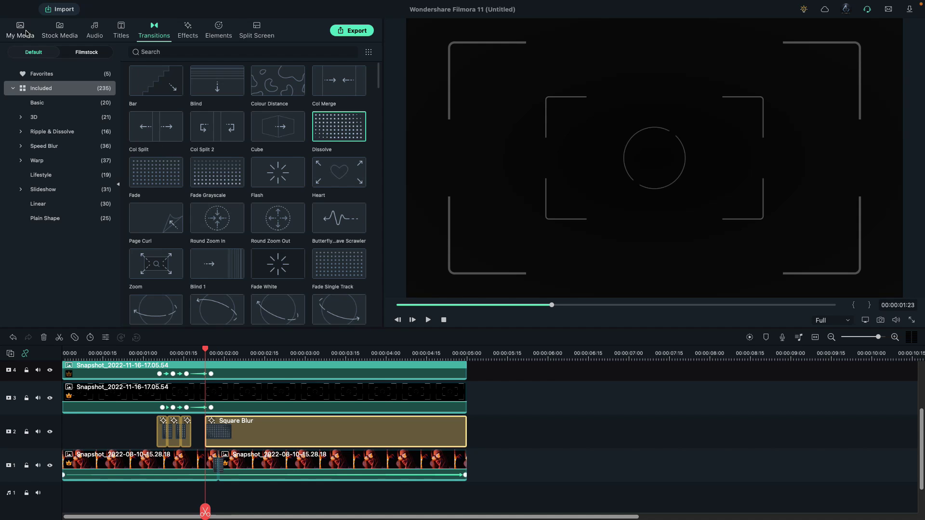
# Step: Place the Photo Sound clip on audio track 1 and trim its end to 00:00:05:00
pyautogui.click(27, 32)
pyautogui.scroll(-2, 249, 356)
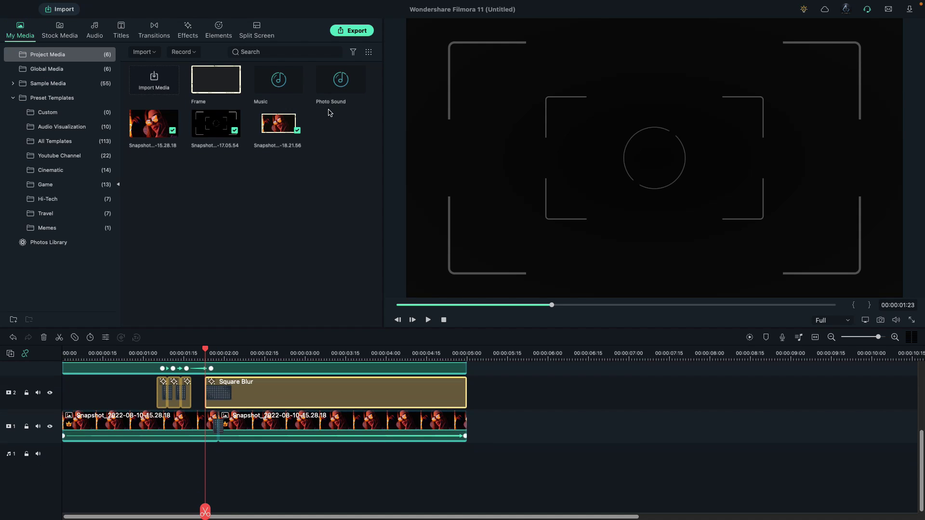
pyautogui.moveTo(216, 382); pyautogui.dragTo(192, 453)
pyautogui.moveTo(402, 456); pyautogui.dragTo(261, 453)
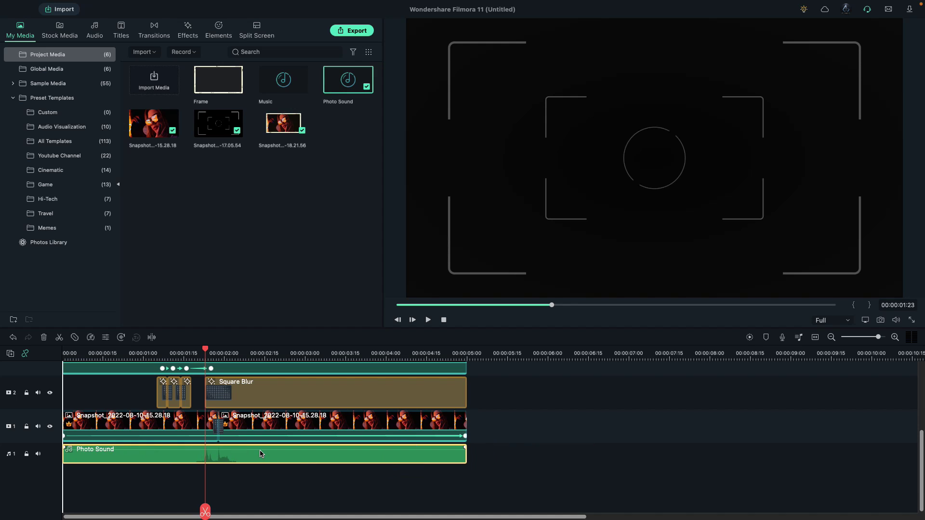
# Step: Add the Music clip at the start of audio track 2, split it at 00:00:05:00 and delete the remainder
pyautogui.moveTo(283, 79); pyautogui.dragTo(75, 477)
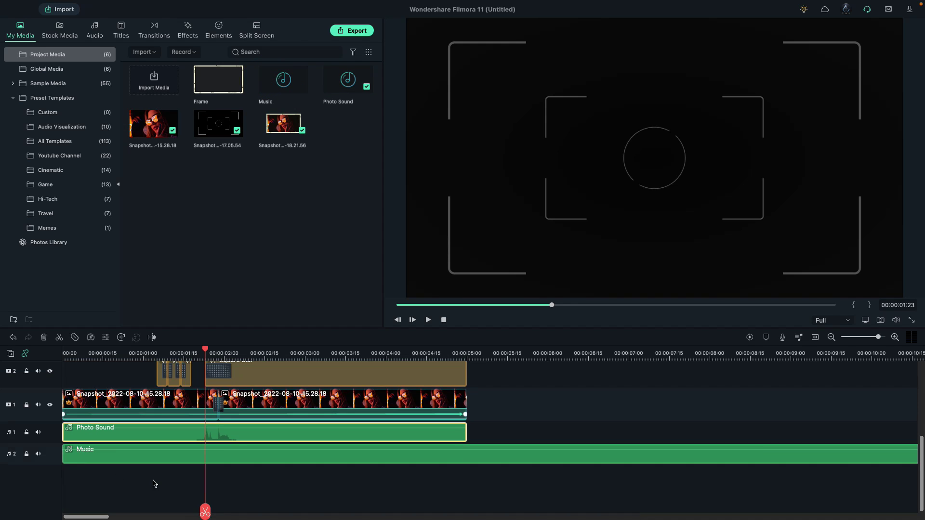
pyautogui.click(299, 464)
pyautogui.moveTo(205, 512); pyautogui.dragTo(467, 512)
pyautogui.click(467, 511)
pyautogui.press('Delete')
# Step: Render the timeline preview for smooth playback
pyautogui.scroll(2, 371, 421)
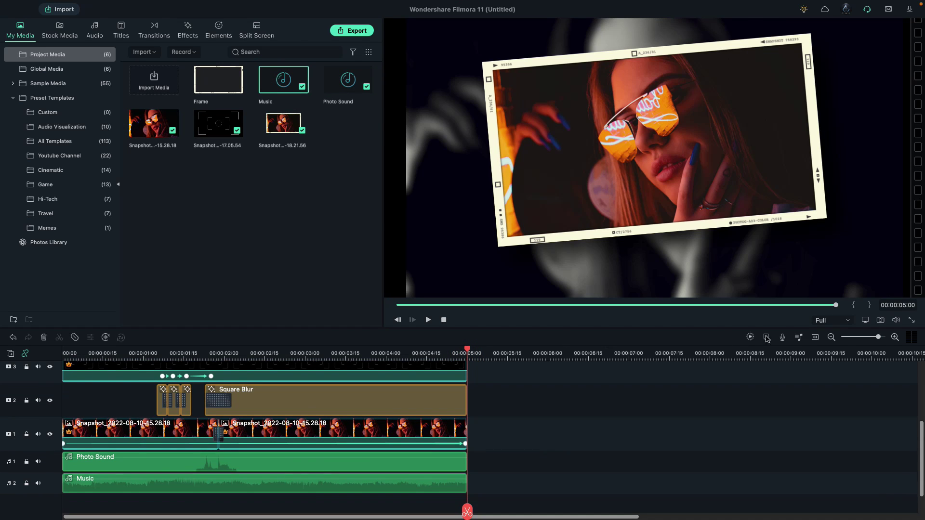
pyautogui.click(750, 337)
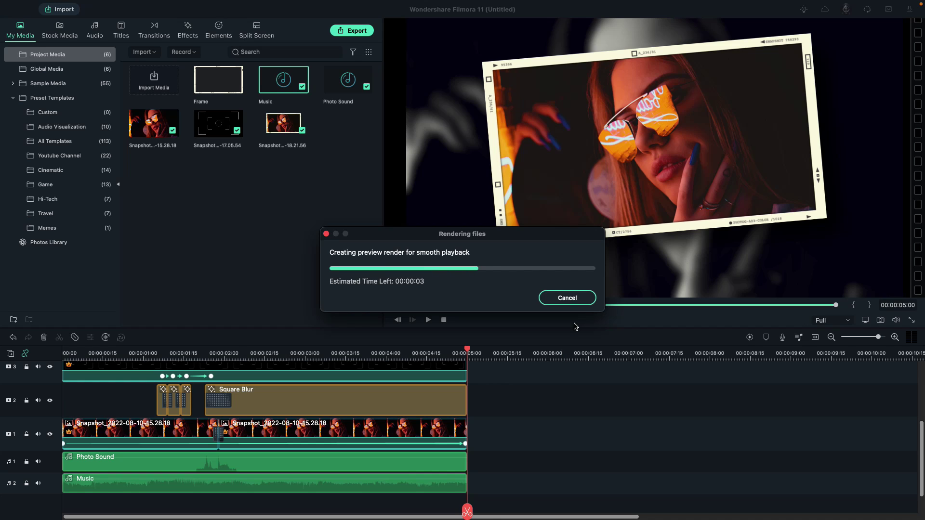